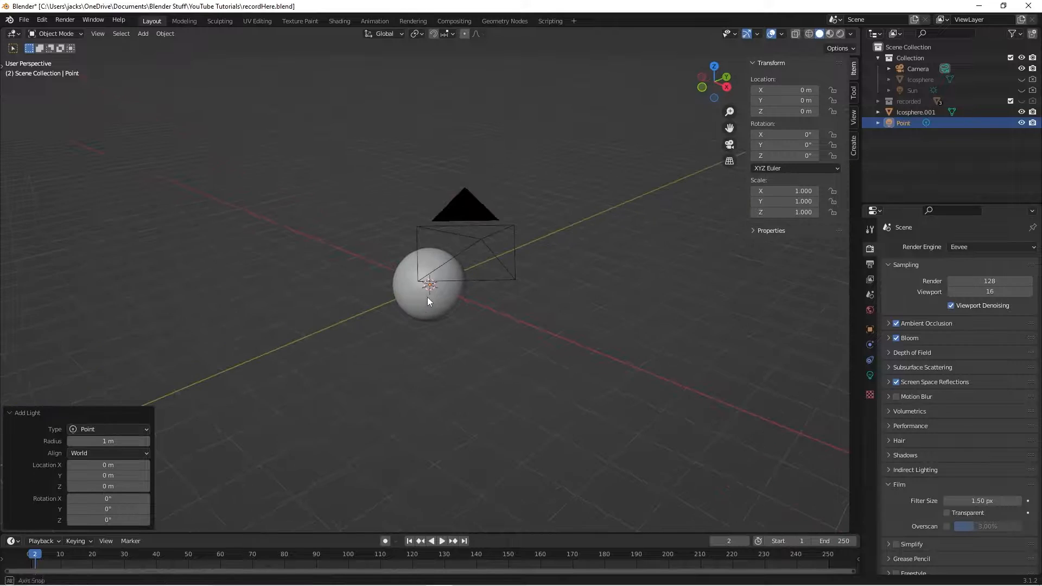
- Move the point light about 6.5 m along X, 5.3 m up along Z and 1.2 m along Y
key("g")
key("x")
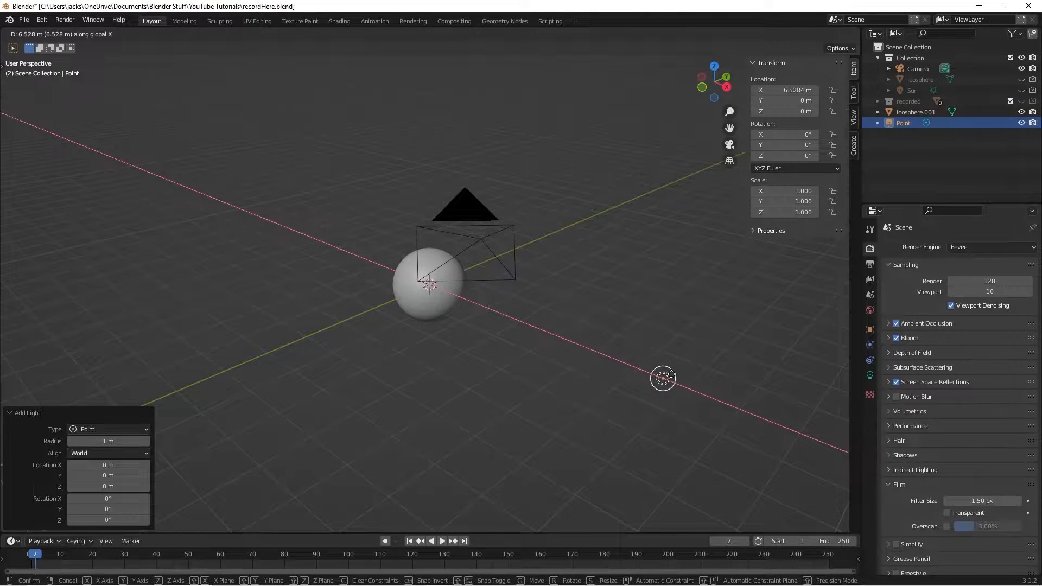
left_click(664, 378)
key("g")
key("z")
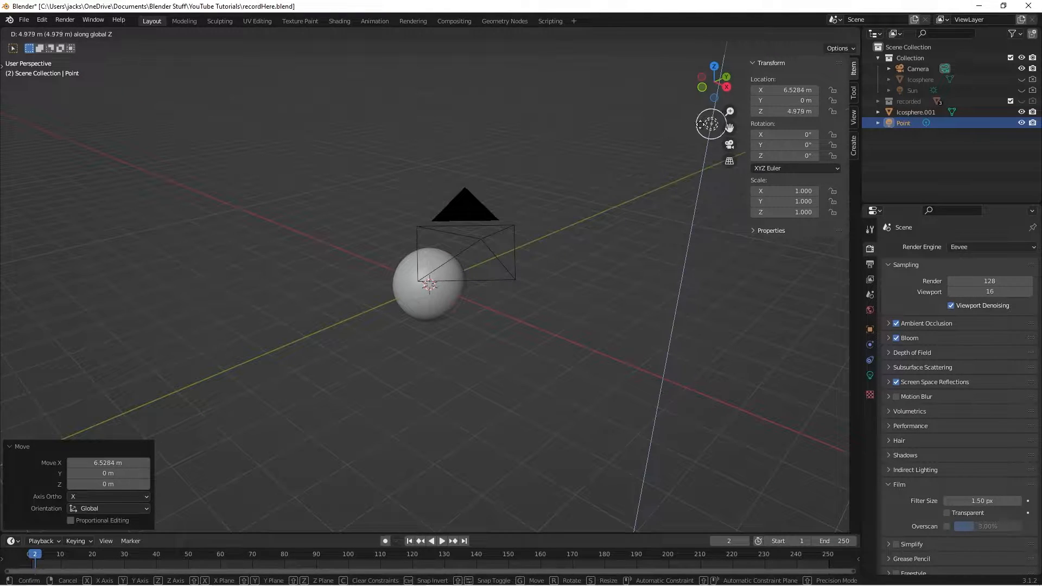
left_click(695, 106)
middle_click_drag(696, 106, 518, 327)
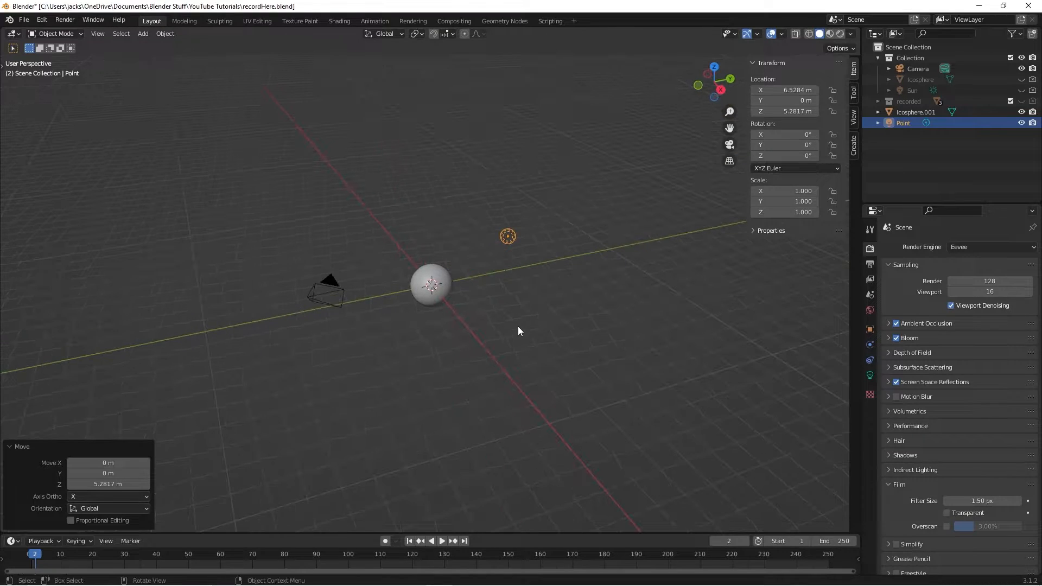
key("g")
key("y")
left_click(551, 322)
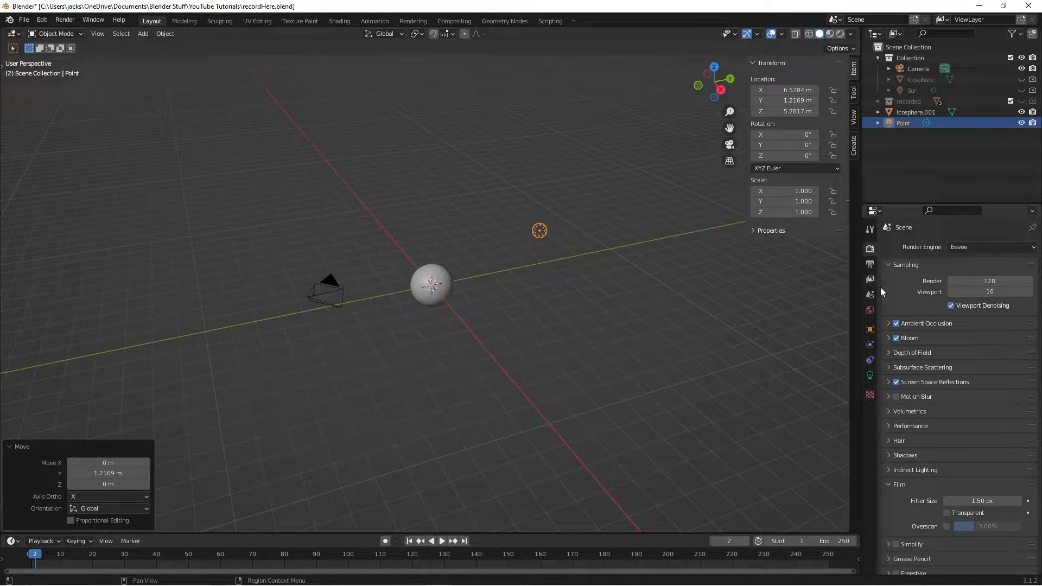
- Set the point light's power to 1000 W
left_click(870, 375)
left_click(980, 321)
type("10")
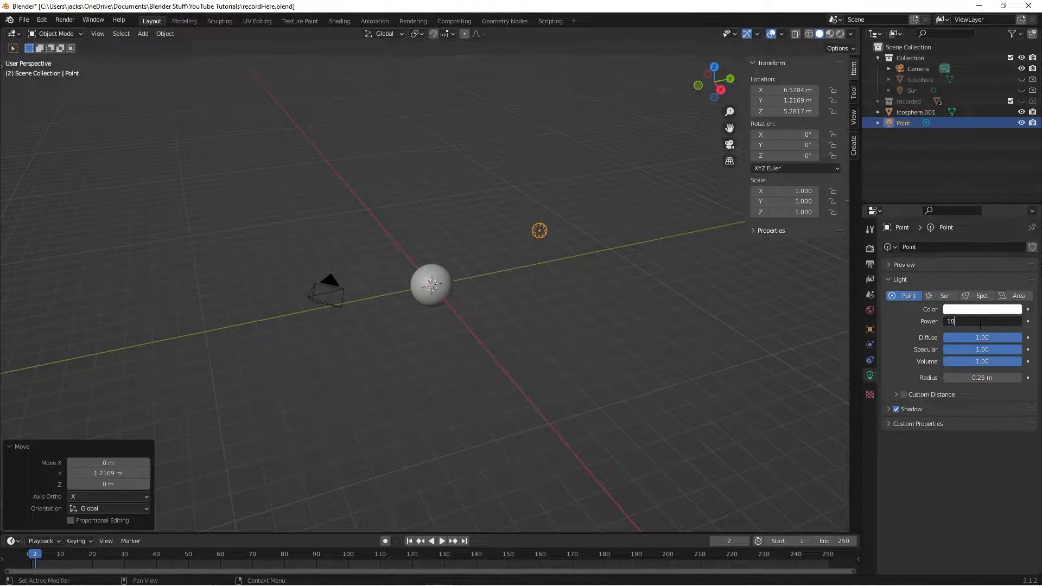
type("00")
key("Return")
- Look through the camera and set its focal length to 102 mm
key("KP_0")
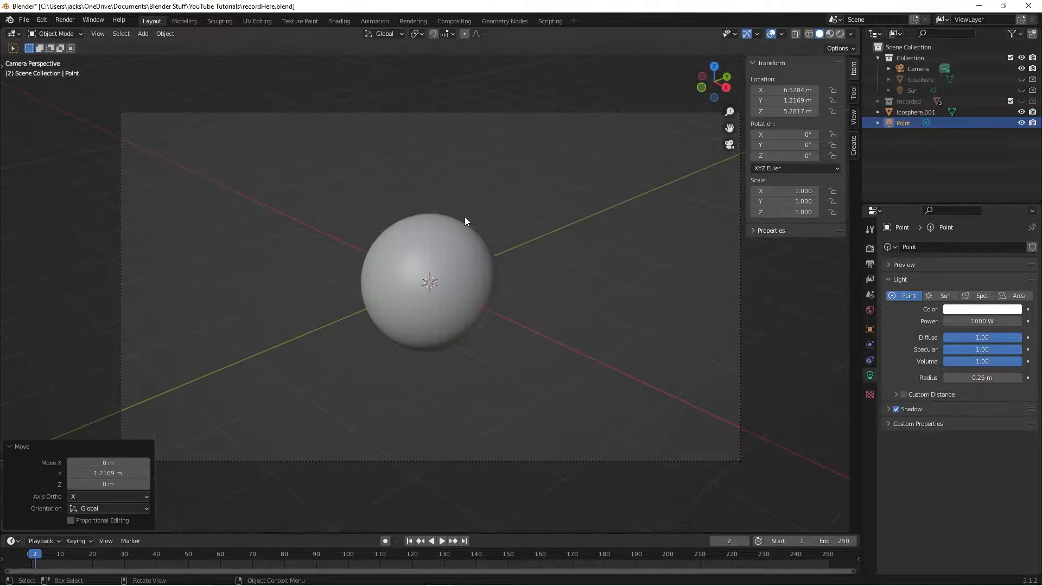
left_click(659, 460)
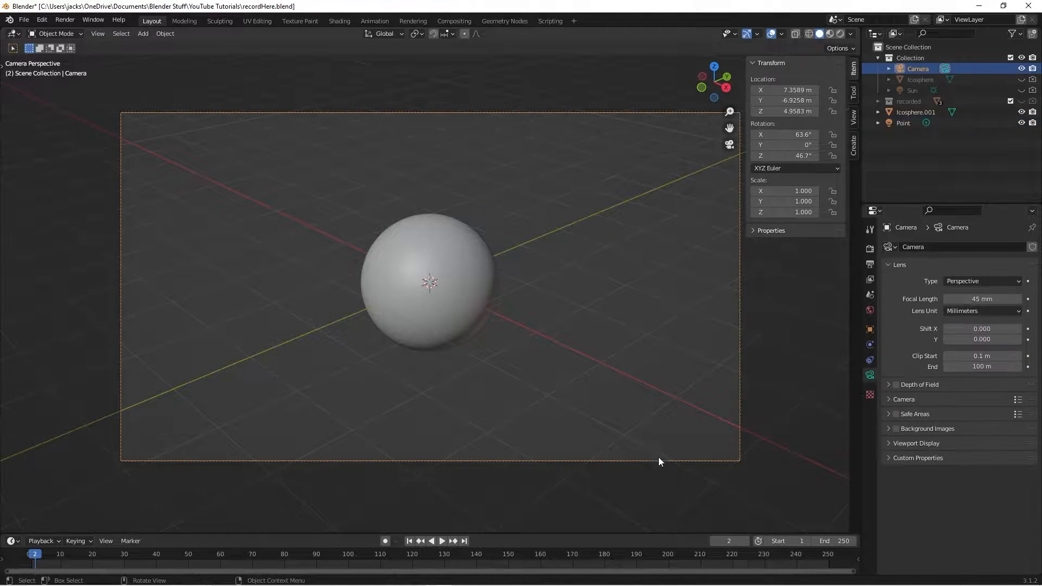
left_click(983, 299)
type("102")
key("Return")
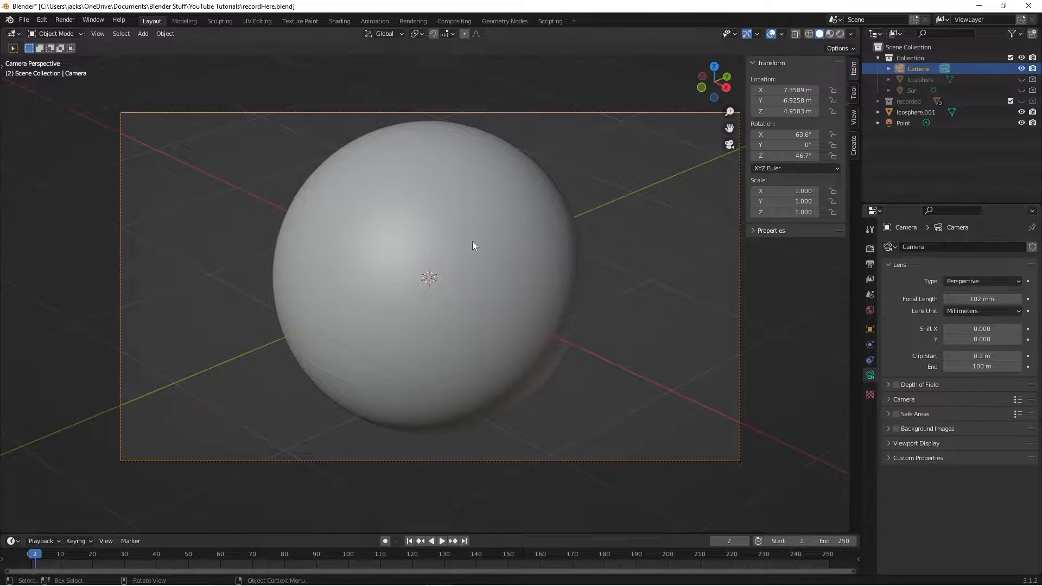
- Preview the sphere in rendered shading with the scene's render settings shown, and save the file
left_click(634, 226)
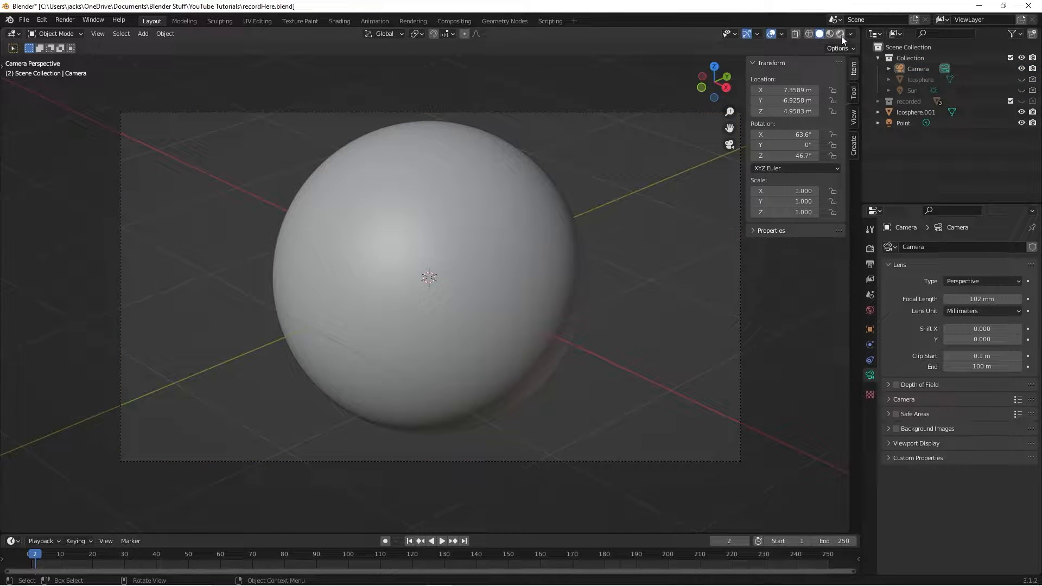
left_click(841, 35)
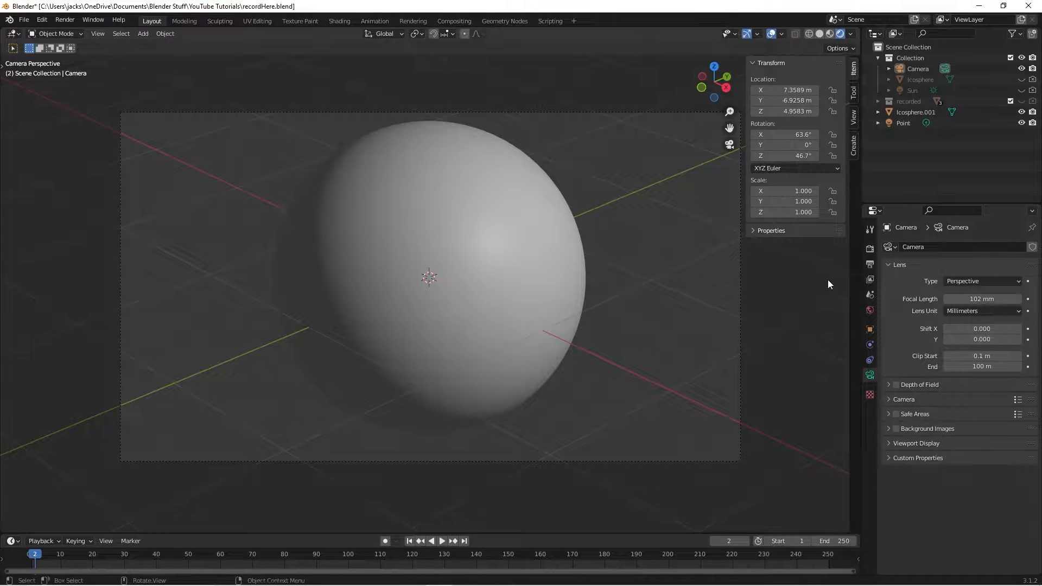
left_click(870, 249)
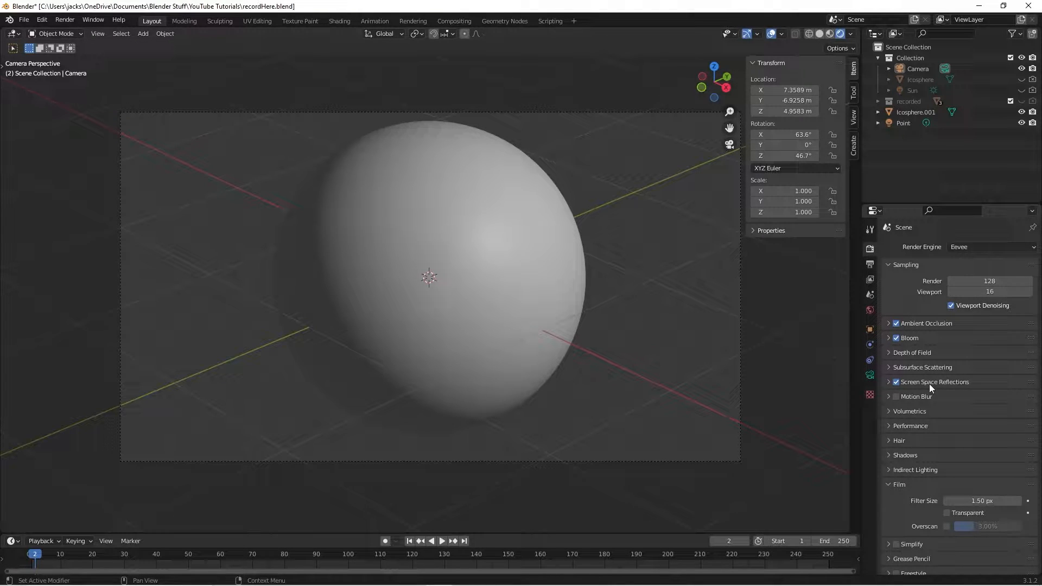
key("ctrl+s")
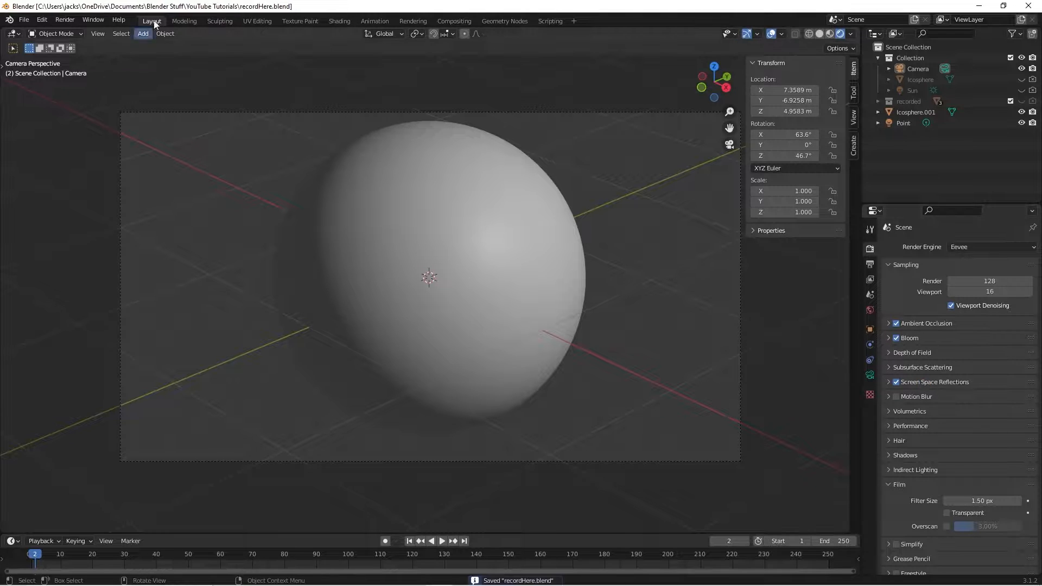
- Switch to the Shading workspace, with the shader editor on object materials and the viewport in rendered shading
left_click(339, 21)
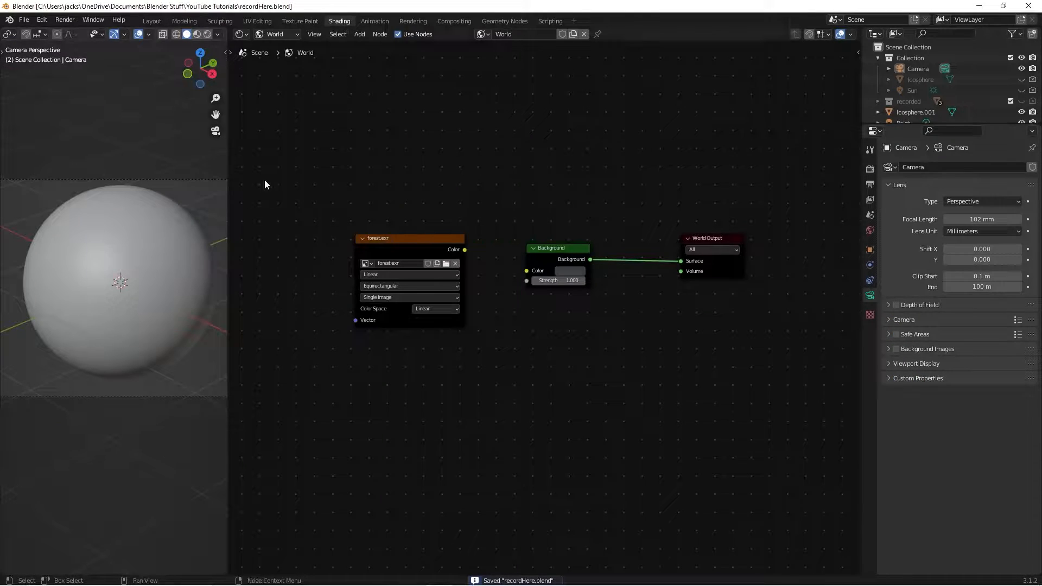
left_click(296, 35)
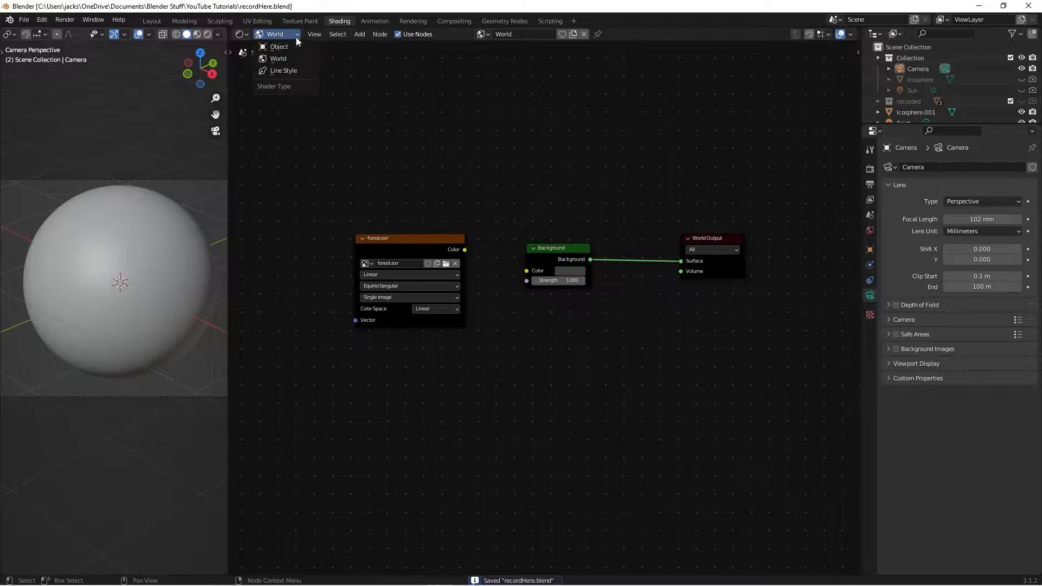
left_click(274, 46)
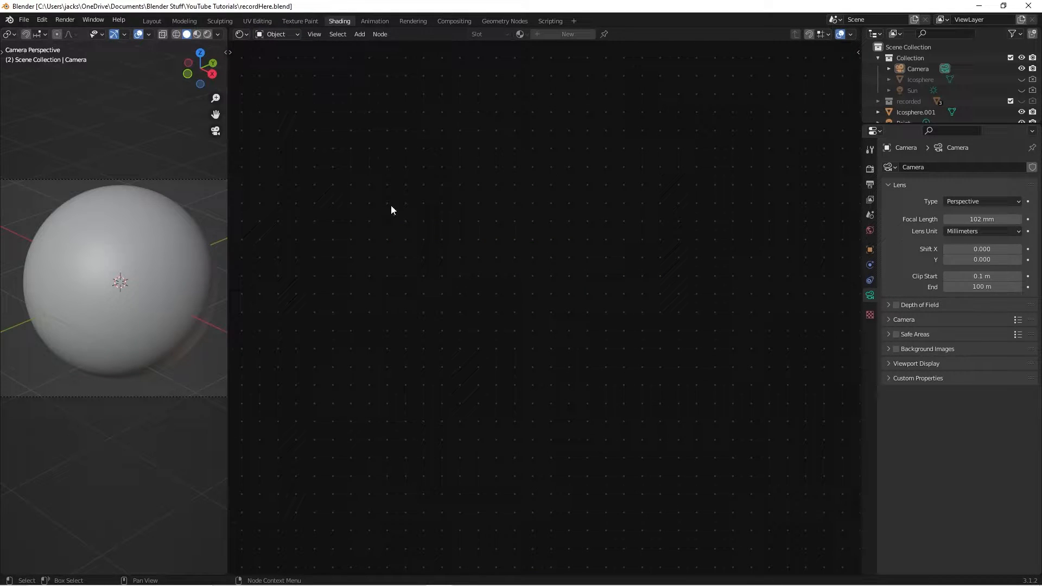
left_click(207, 34)
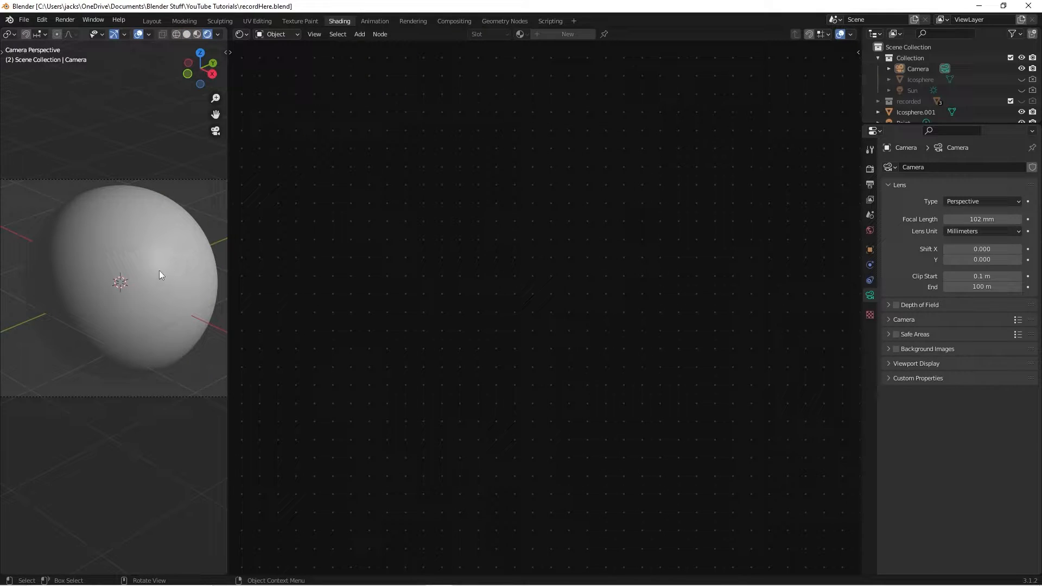
- Give the sphere a new material named eraserRubber
left_click(156, 288)
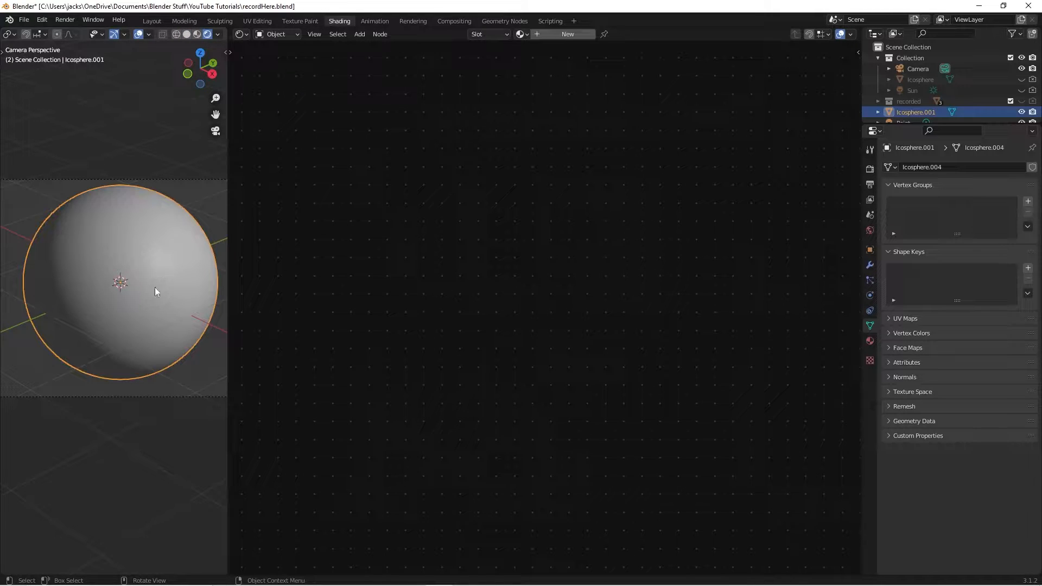
left_click(207, 210)
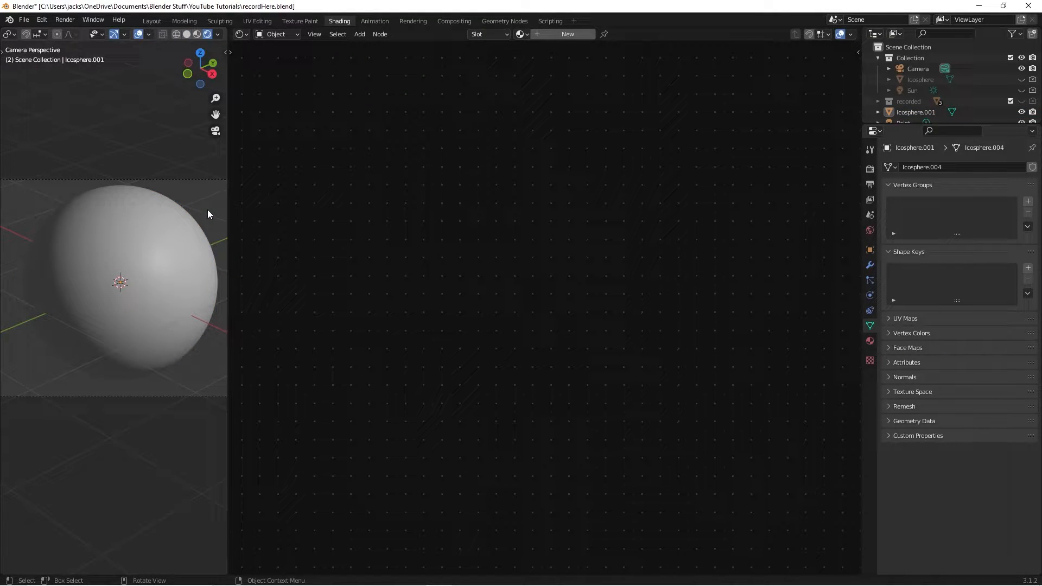
left_click(195, 234)
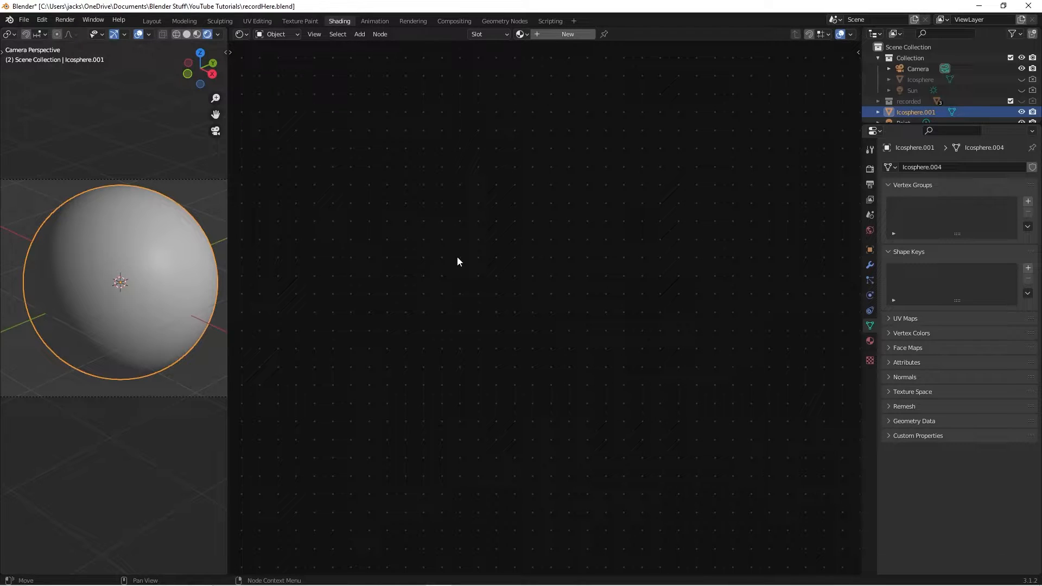
left_click(547, 34)
type("eraserRubber")
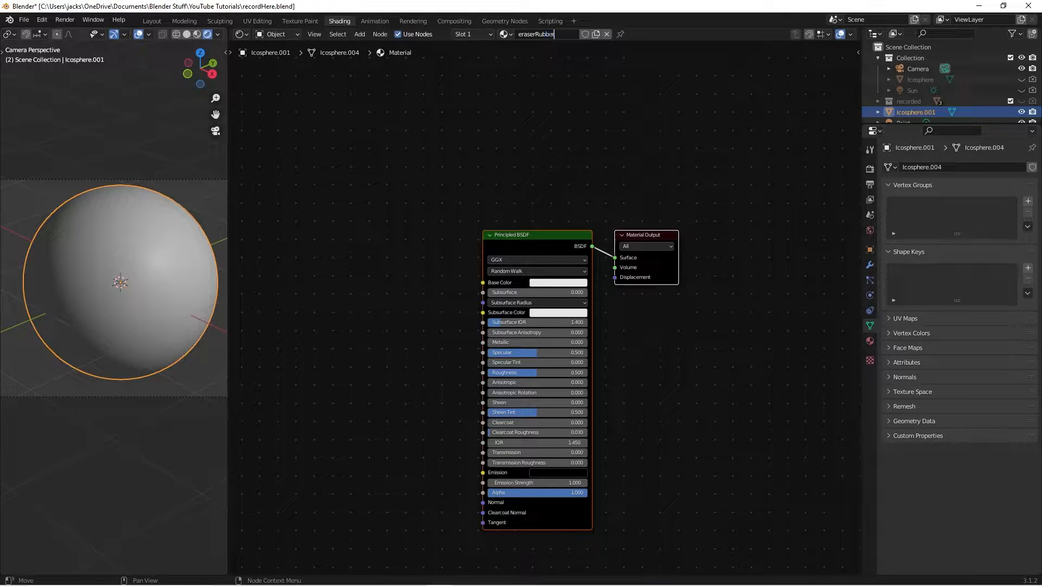
key("Return")
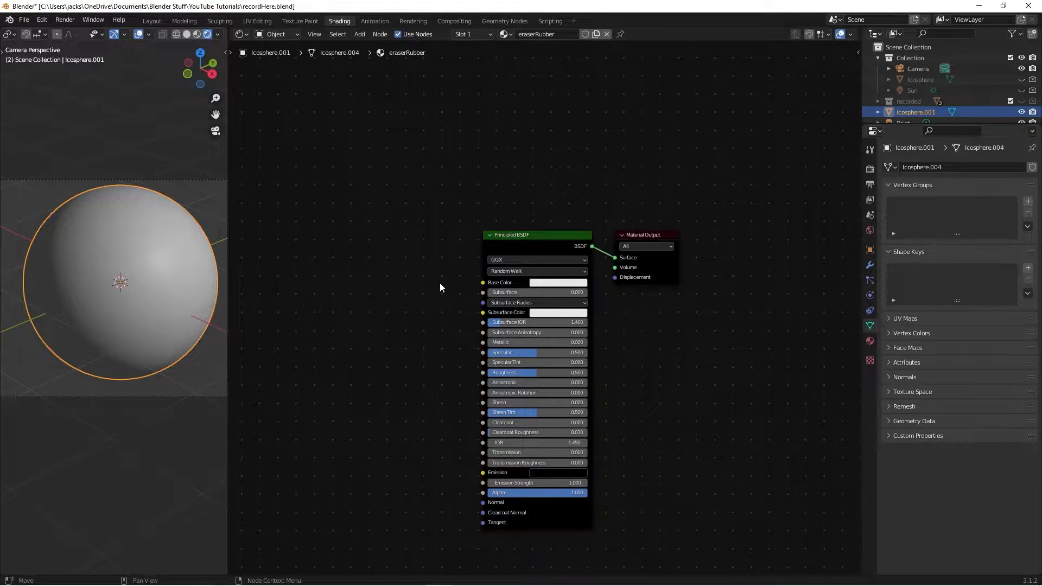
- Add a Noise Texture node and place it before the Principled BSDF node
middle_click_drag(440, 283, 506, 269)
key("shift+a")
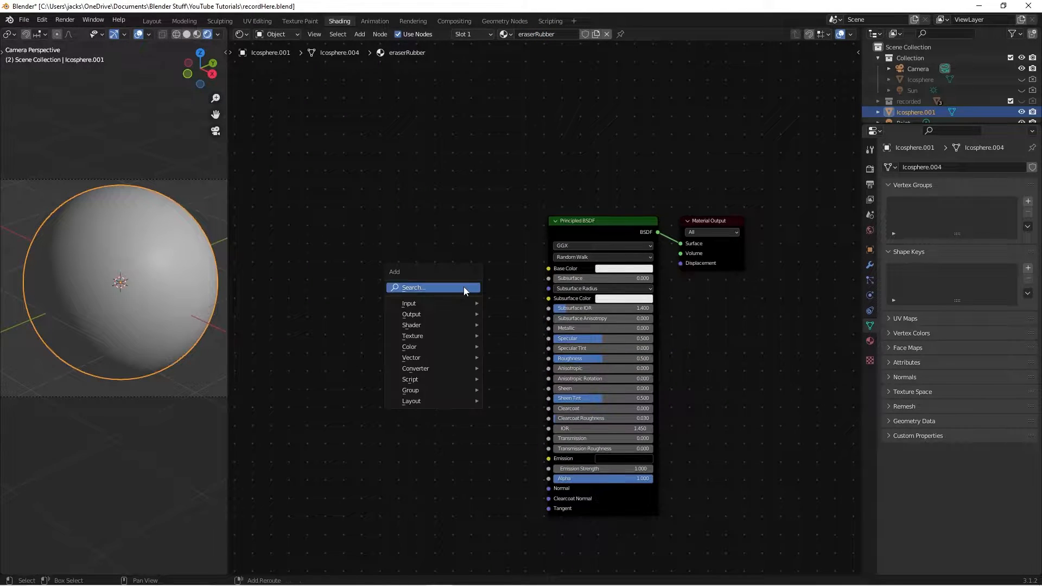
type("noise")
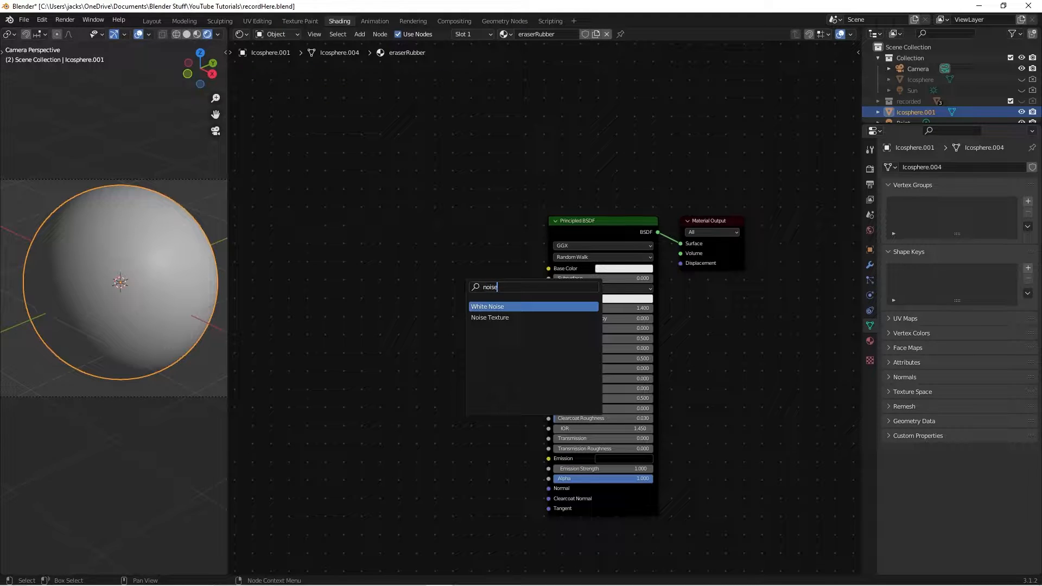
left_click(490, 317)
left_click(337, 267)
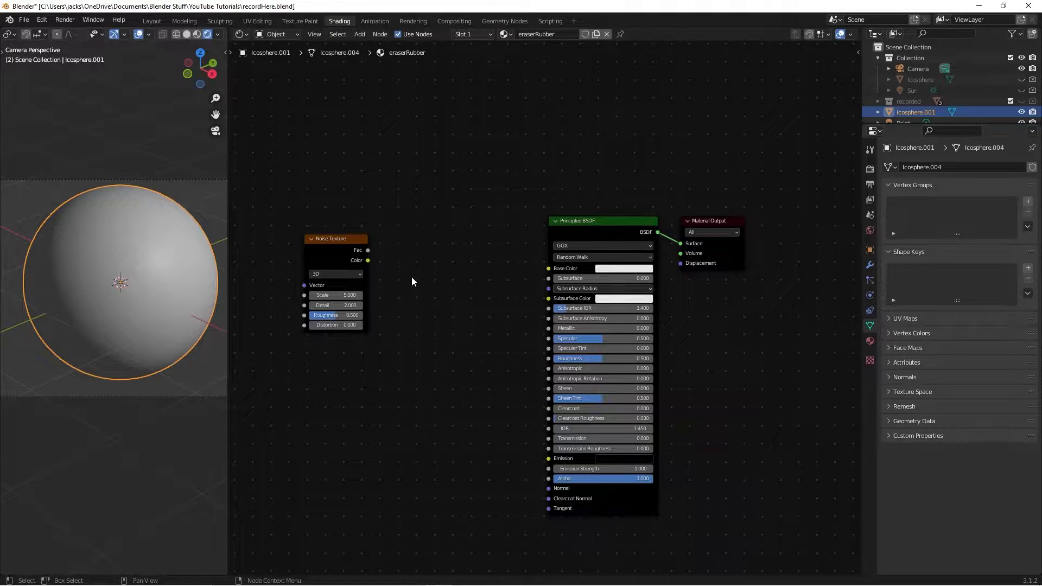
middle_click_drag(411, 281, 505, 292)
- Look at the add-on list in the preferences and close the window without changing anything
left_click(42, 19)
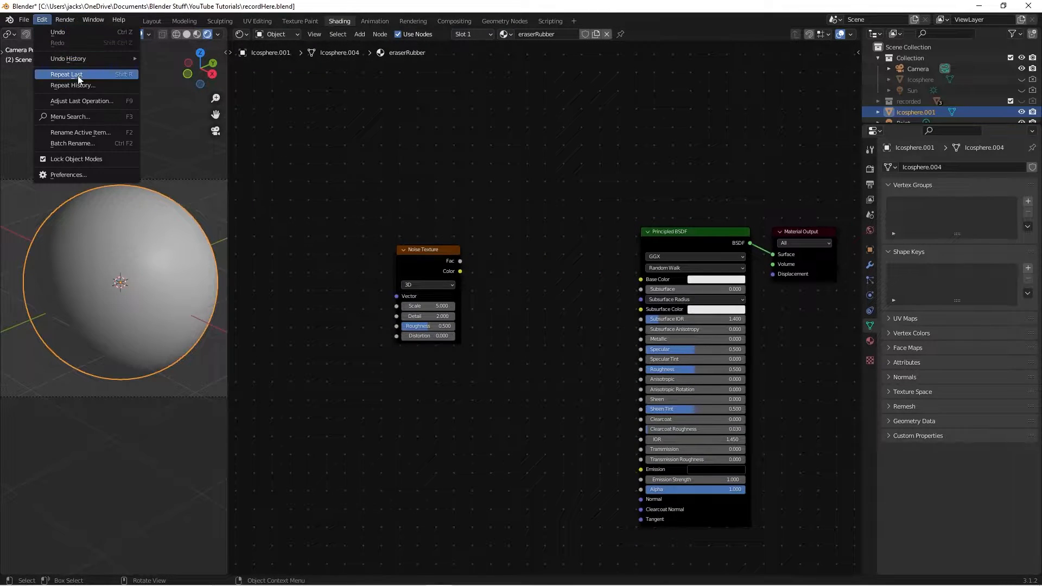
left_click(93, 172)
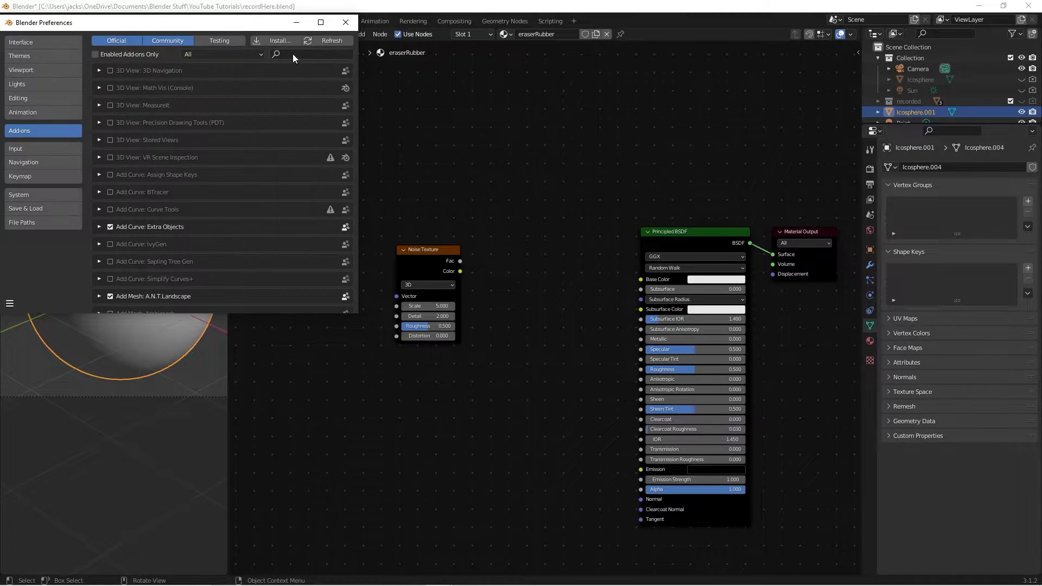
left_click(292, 54)
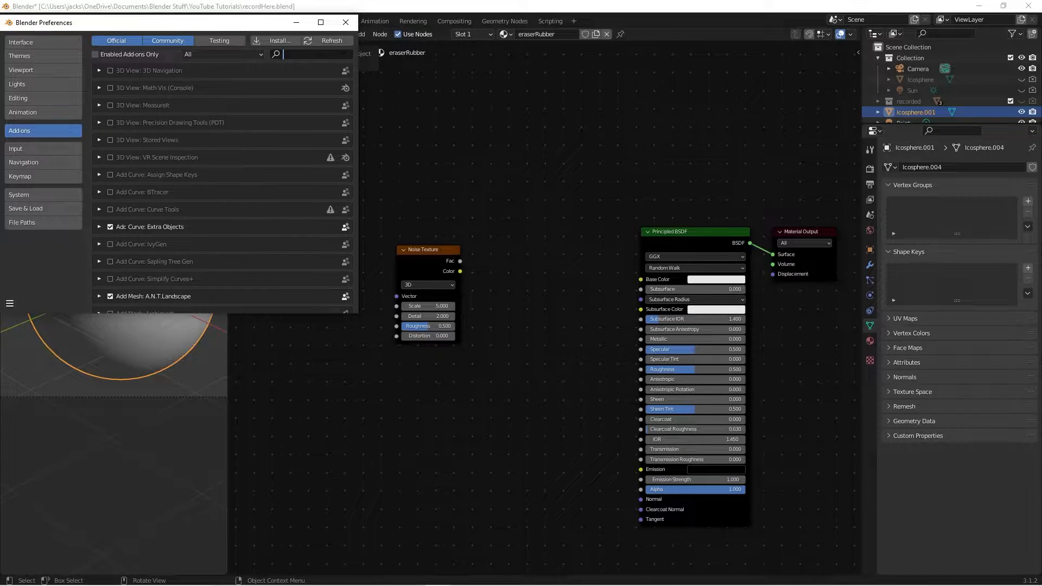
left_click(345, 23)
- Add Texture Coordinate and Mapping nodes connected to the Noise Texture's Vector input
left_click(425, 272)
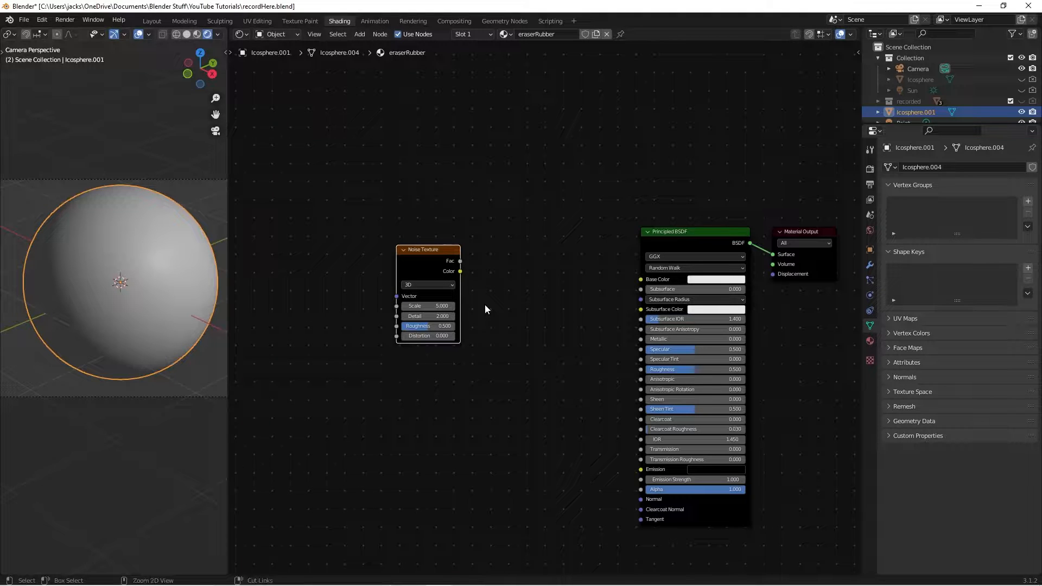
key("ctrl+t")
middle_click_drag(474, 317, 585, 283)
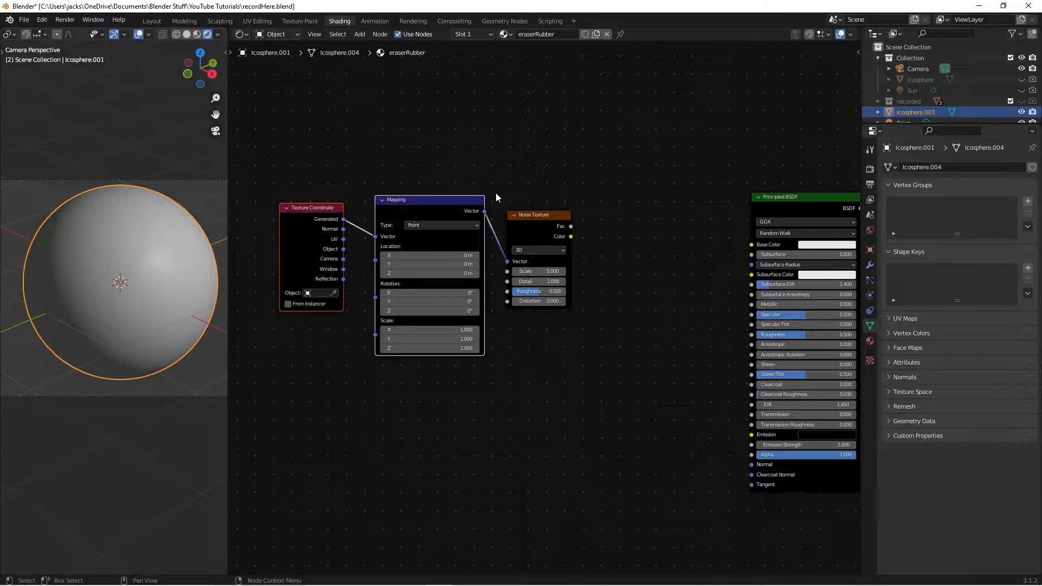
- Move the Texture Coordinate, Mapping and Noise Texture nodes farther from the Principled BSDF to free space between them
left_click(357, 305)
mouse_move(342, 249)
left_mouse_down()
mouse_move(370, 242)
mouse_move(354, 244)
left_mouse_up()
left_click_drag(259, 134, 455, 333)
key("g")
left_click(407, 293)
left_click(463, 288)
left_click_drag(562, 229, 497, 233)
- Add a ColorRamp node after the Noise Texture and connect the noise's Fac output to its Fac input
key("shift+a")
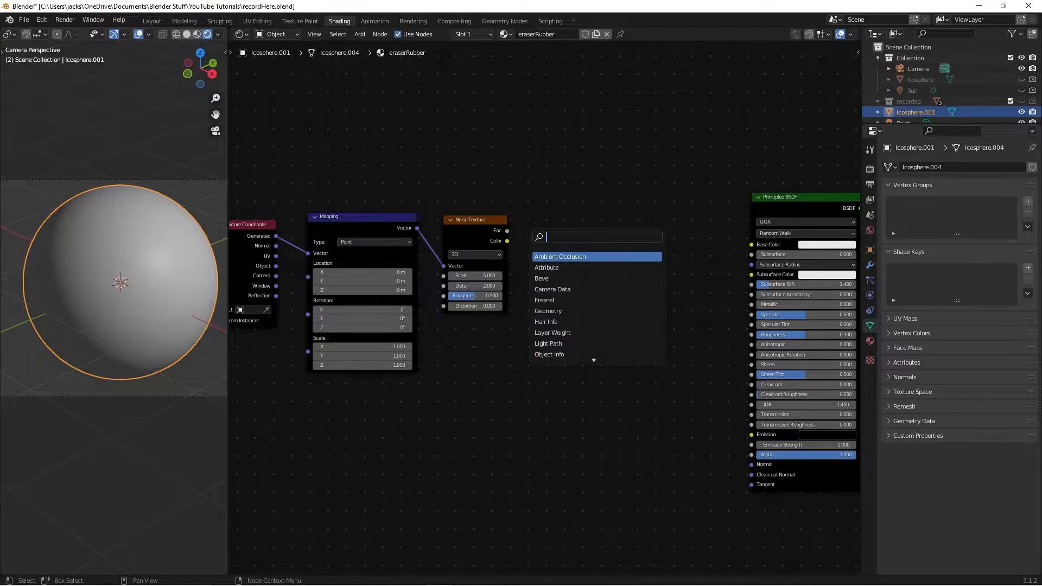
type("color ramp")
key("Return")
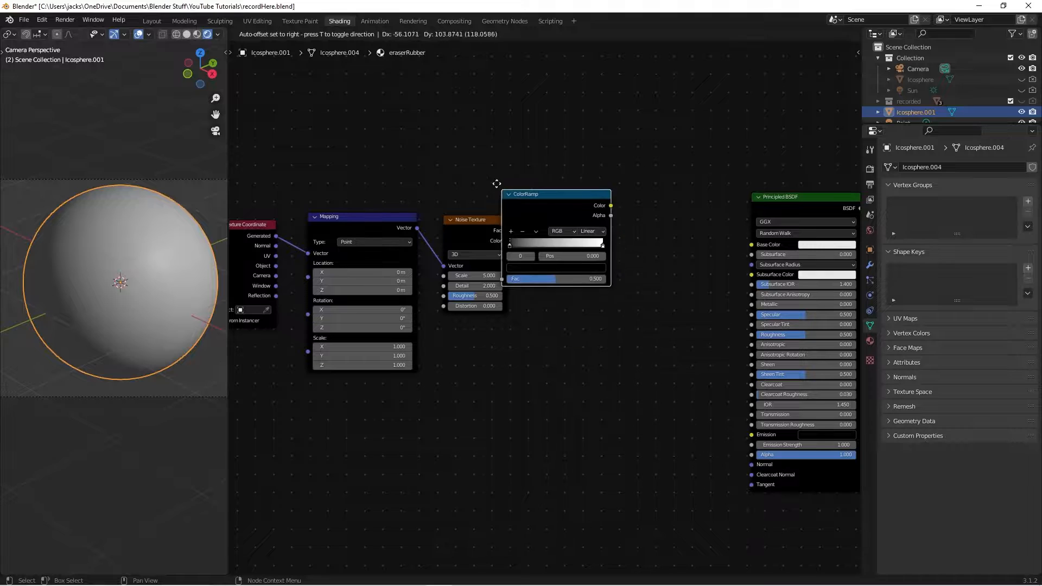
left_click(530, 217)
left_click_drag(507, 231, 530, 308)
middle_click_drag(526, 391, 558, 386)
scroll(538, 301, "up", 3)
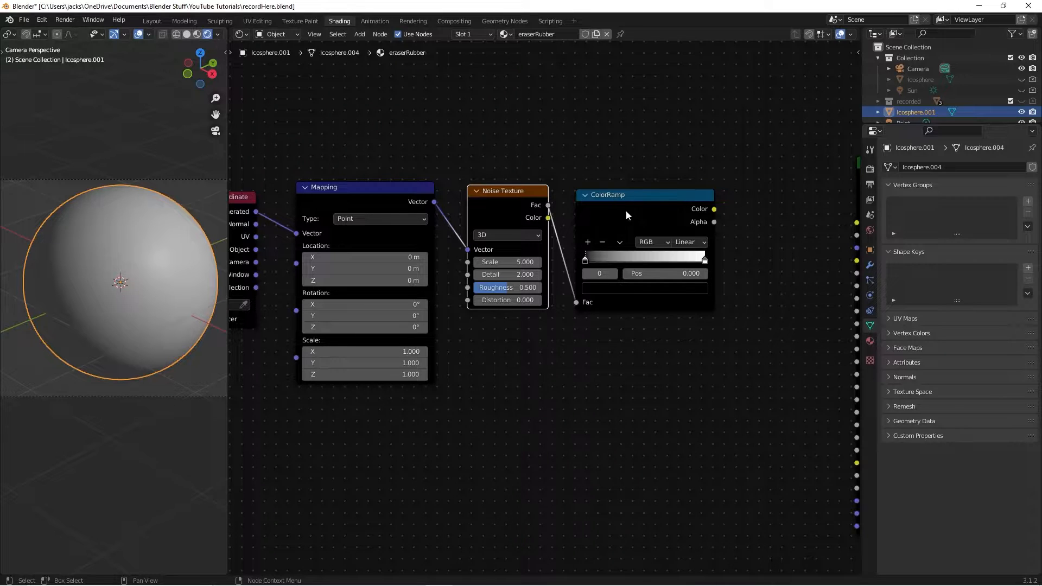
- Set the Noise Texture's scale to 500 and its detail to 16
left_click(517, 262)
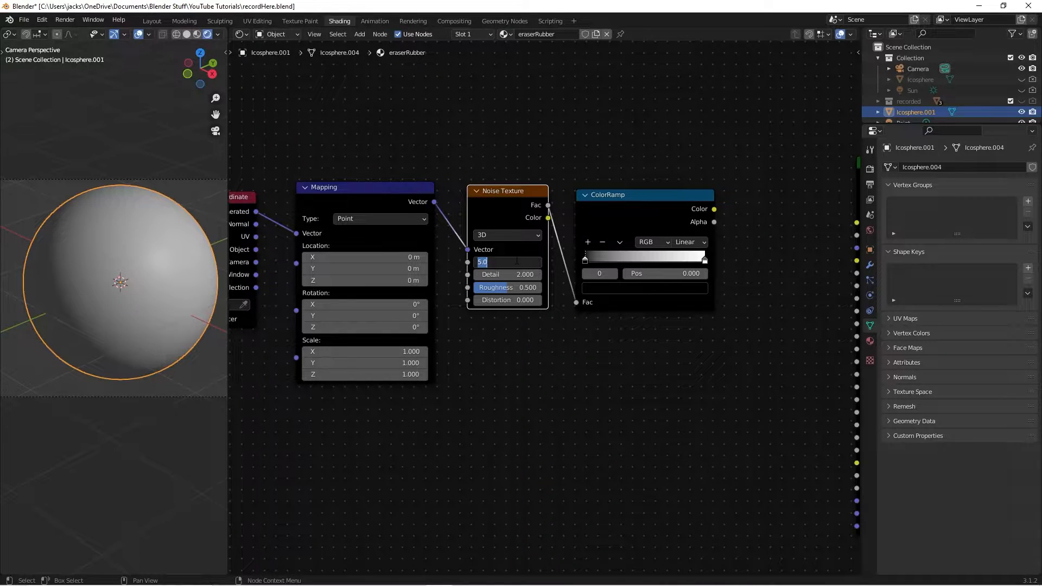
type("500")
key("Tab")
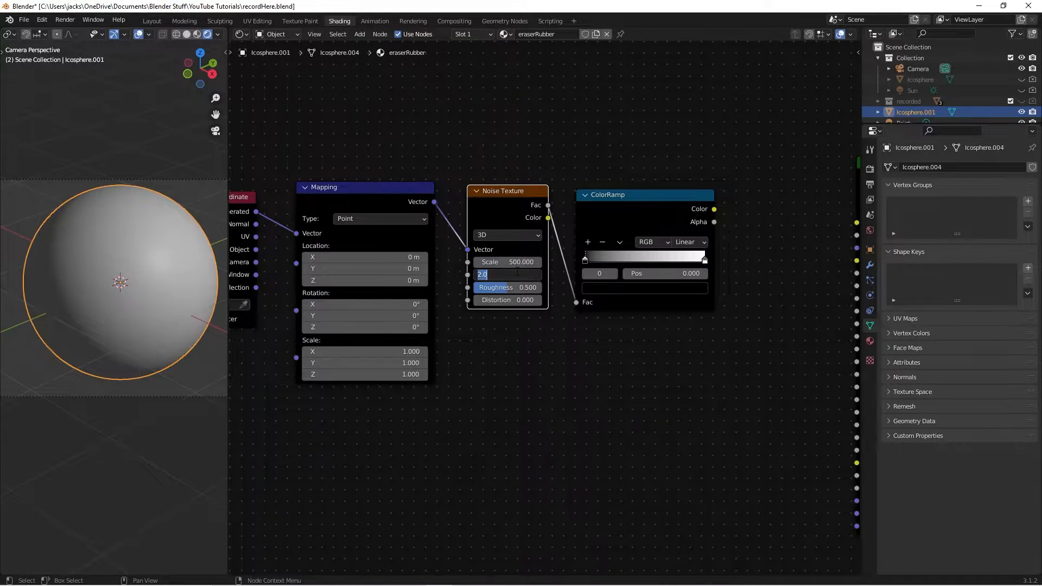
type("16")
key("Return")
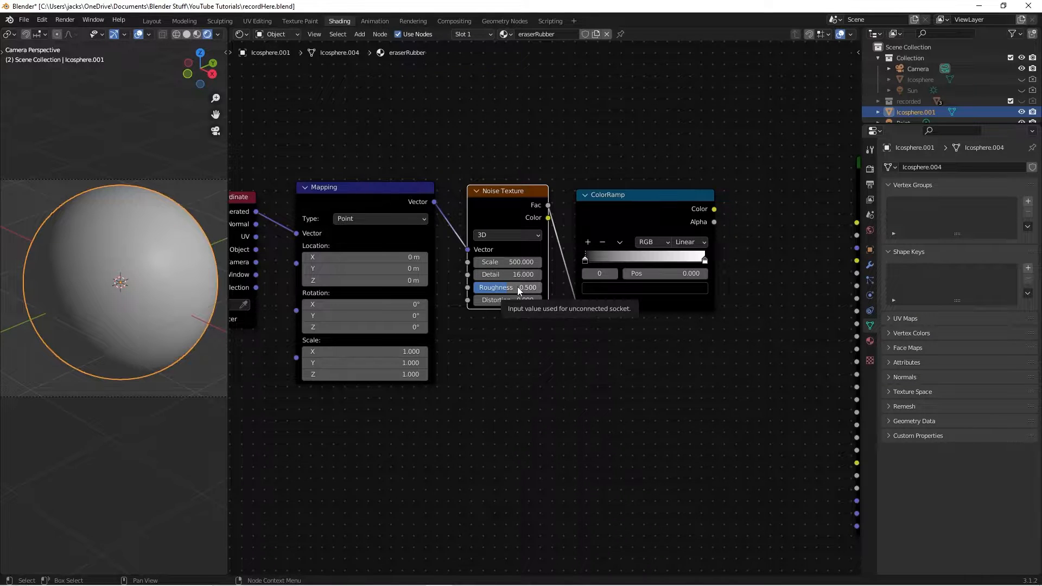
- Set the Noise Texture's roughness to 0.6
left_click(517, 286)
key("BackSpace")
type("0.6")
key("Return")
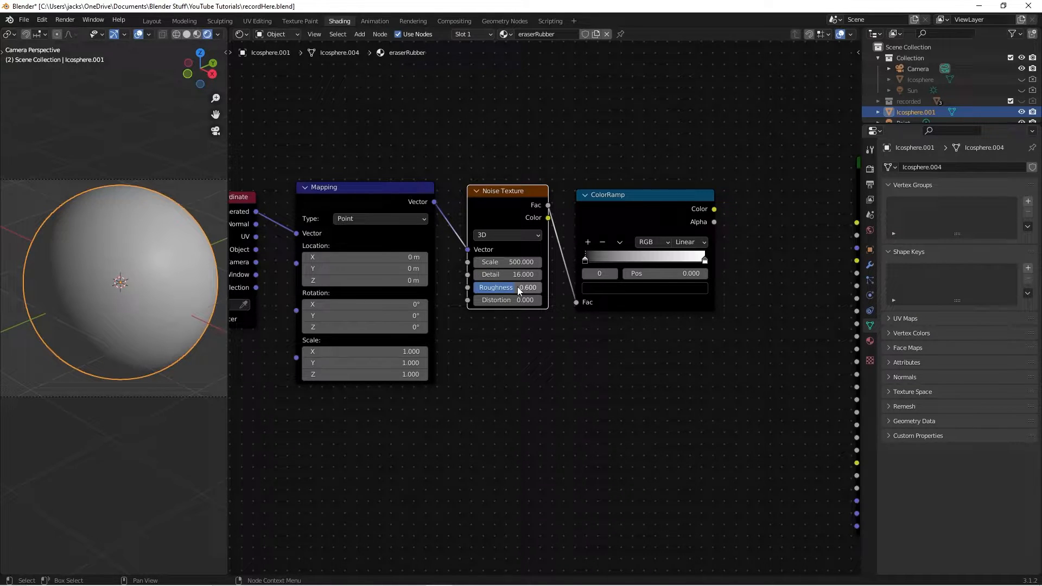
- Preview the ColorRamp's output on the sphere up close and save the file
left_click(614, 228, "ctrl+shift")
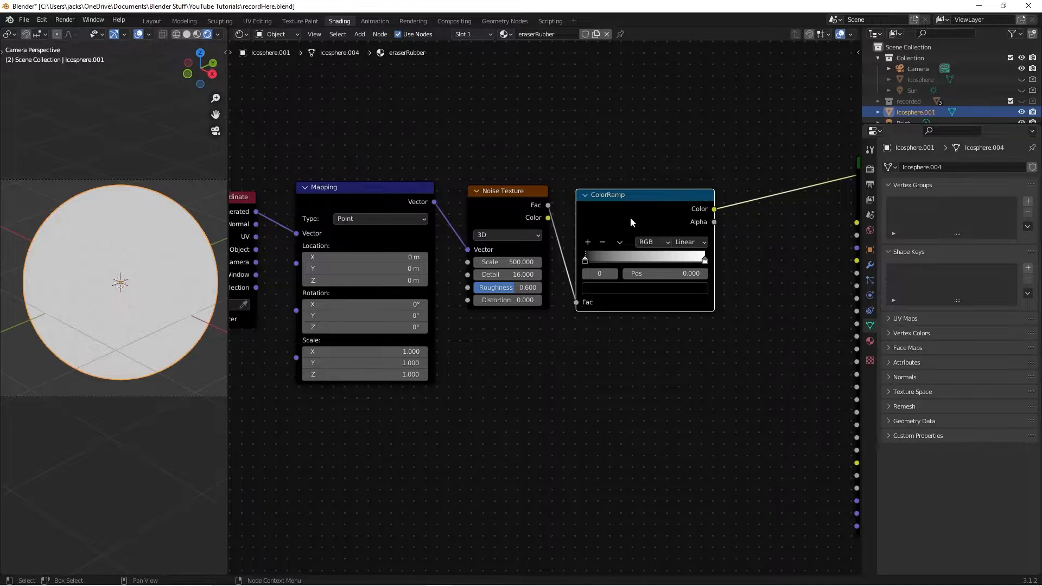
middle_click_drag(77, 304, 153, 306)
scroll(153, 306, "up", 3)
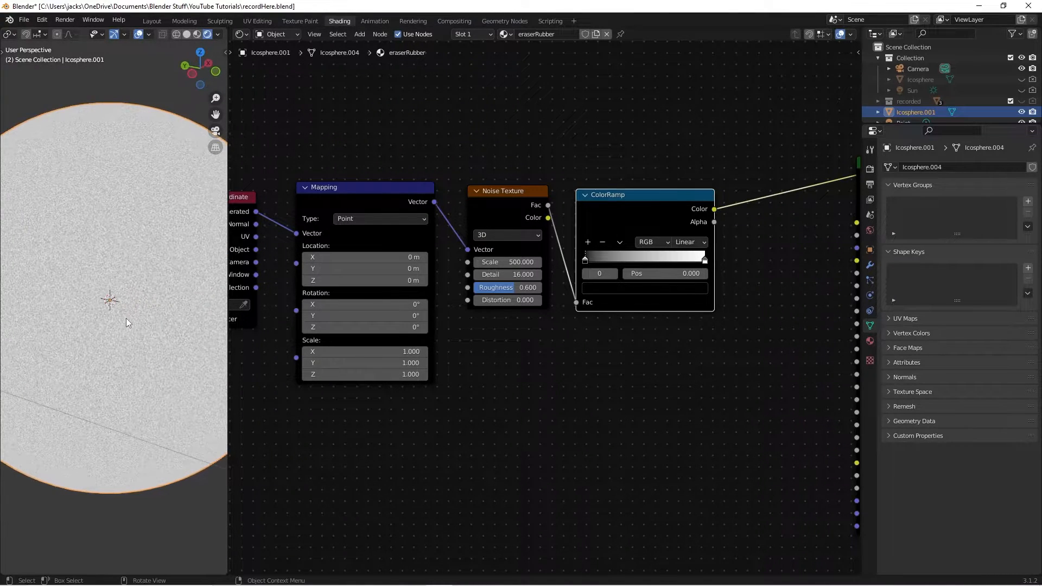
key("ctrl+s")
- Move the Texture Coordinate, Mapping and Noise Texture nodes farther away from the ColorRamp node
scroll(607, 320, "down", 4)
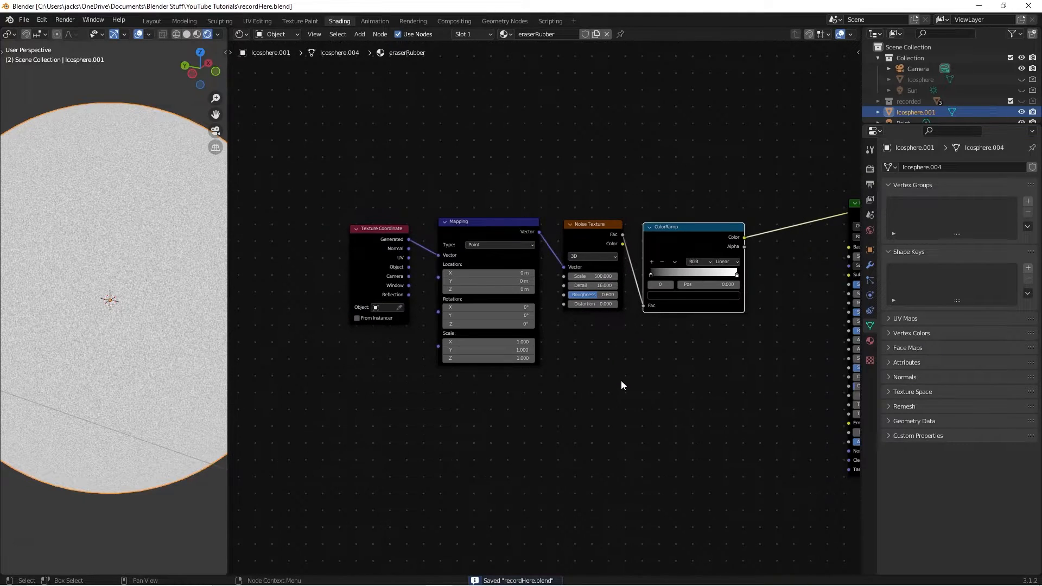
left_click_drag(331, 171, 584, 355)
key("g")
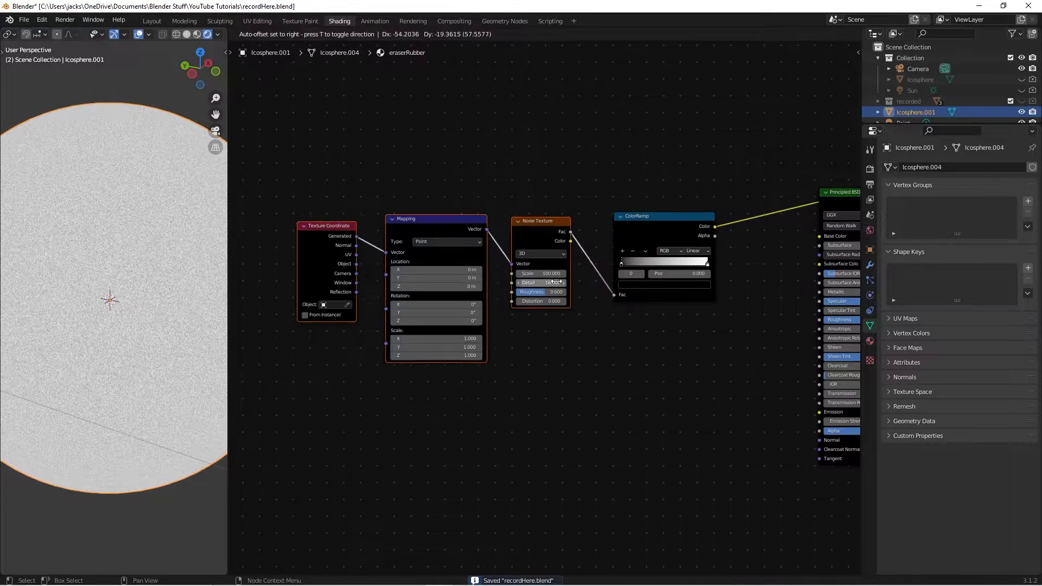
left_click(667, 341)
- Add a middle colour stop to the ColorRamp at position 0.5
left_click(665, 338)
left_click(623, 255)
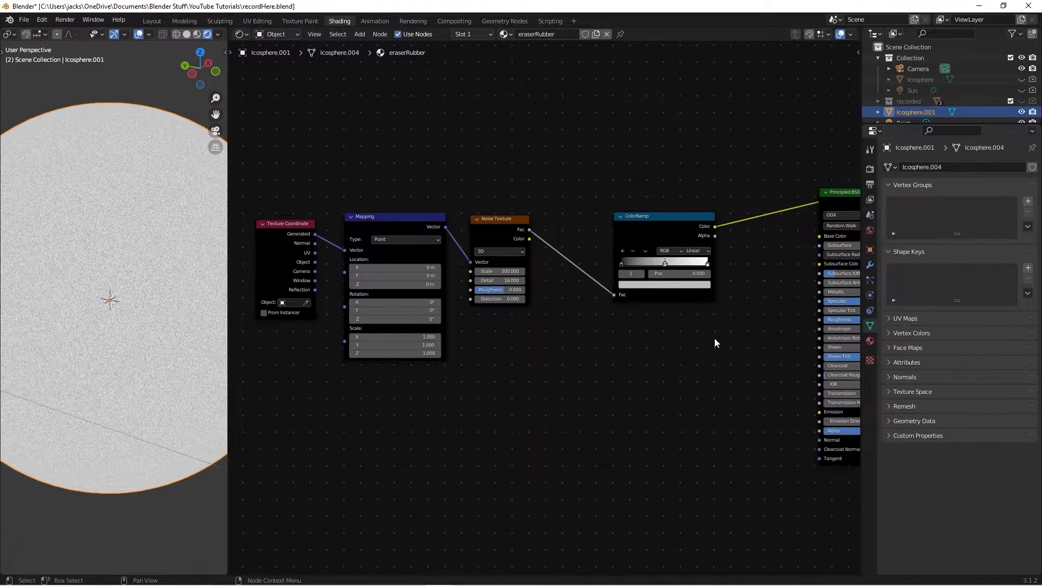
scroll(660, 344, "up", 3)
middle_click_drag(600, 354, 593, 356)
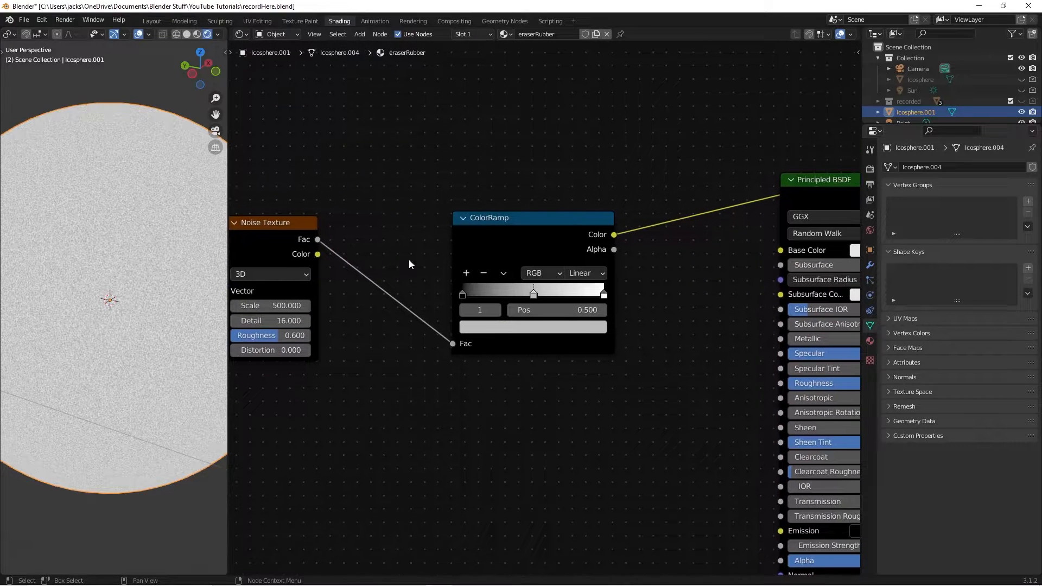
left_click(494, 236)
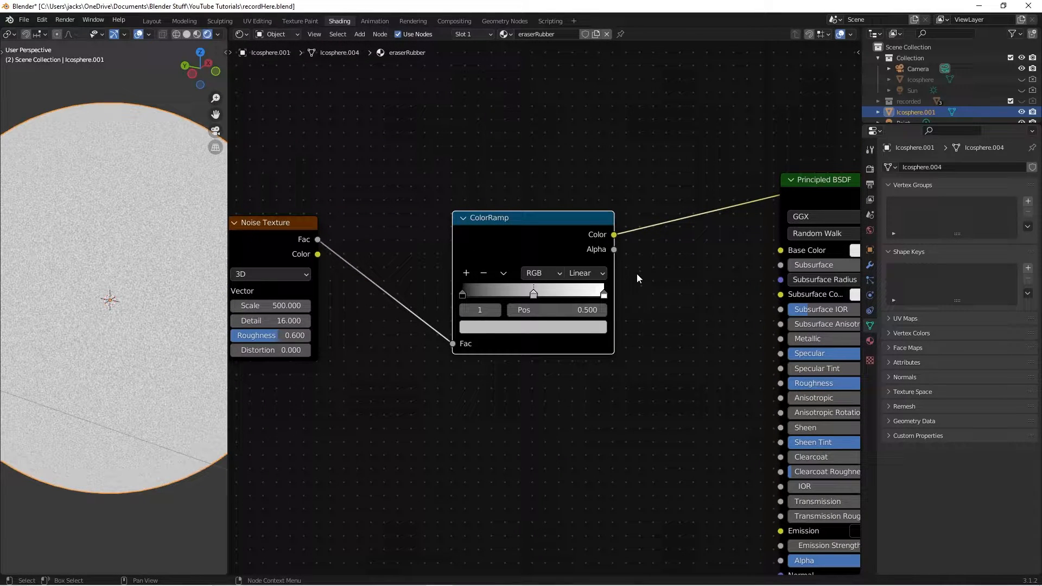
- Go through the ColorRamp's three red and pink colour stops to check their colours and positions
left_click(637, 273)
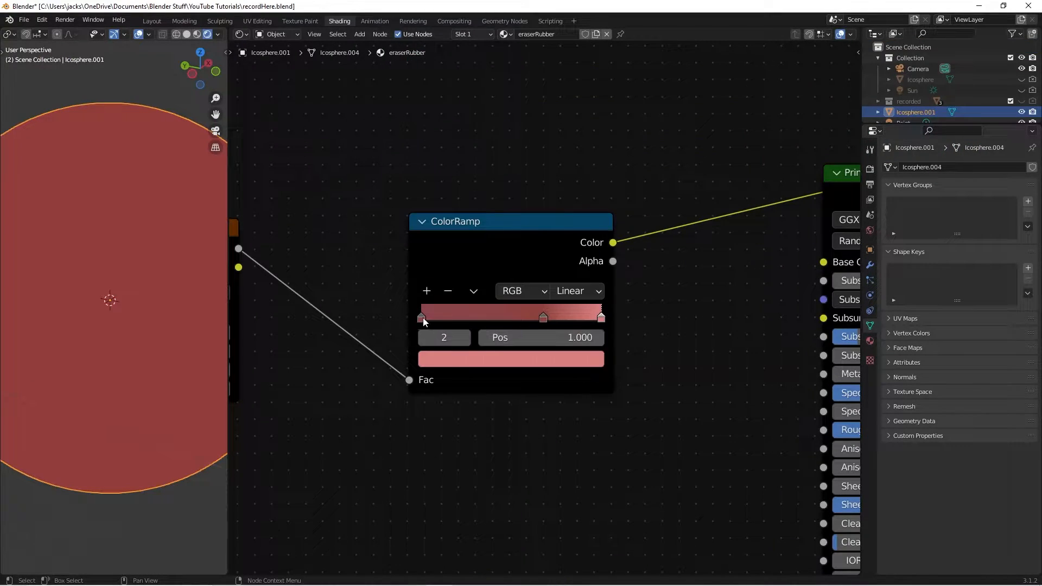
left_click(422, 318)
left_click(601, 317)
left_click(544, 317)
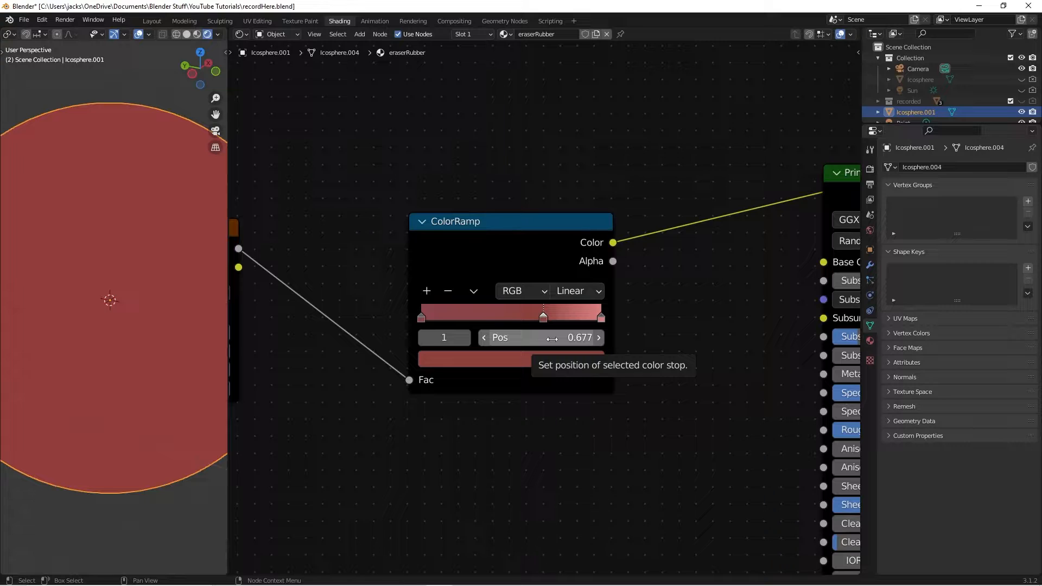
- Move the ColorRamp node close beside the Noise Texture to free space before the Principled BSDF
scroll(454, 318, "down", 2)
middle_click_drag(454, 318, 496, 316)
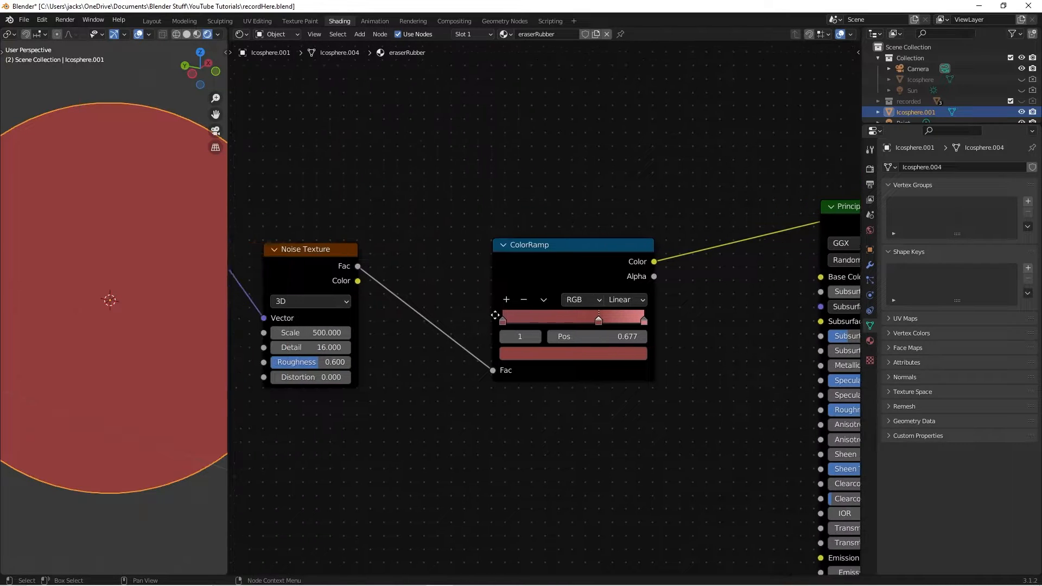
scroll(496, 316, "down", 2)
middle_click_drag(626, 353, 664, 294)
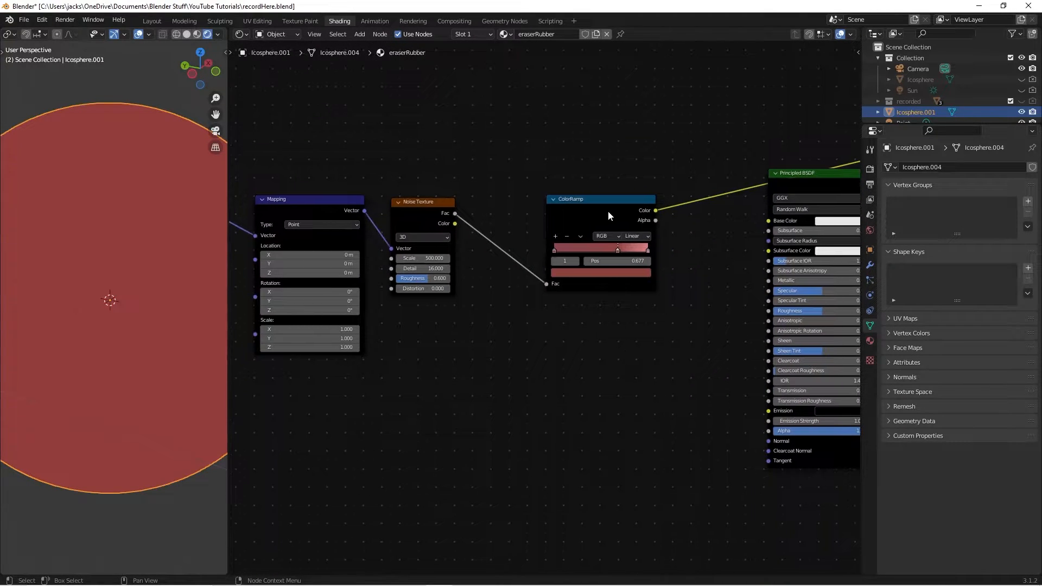
left_click_drag(608, 216, 535, 219)
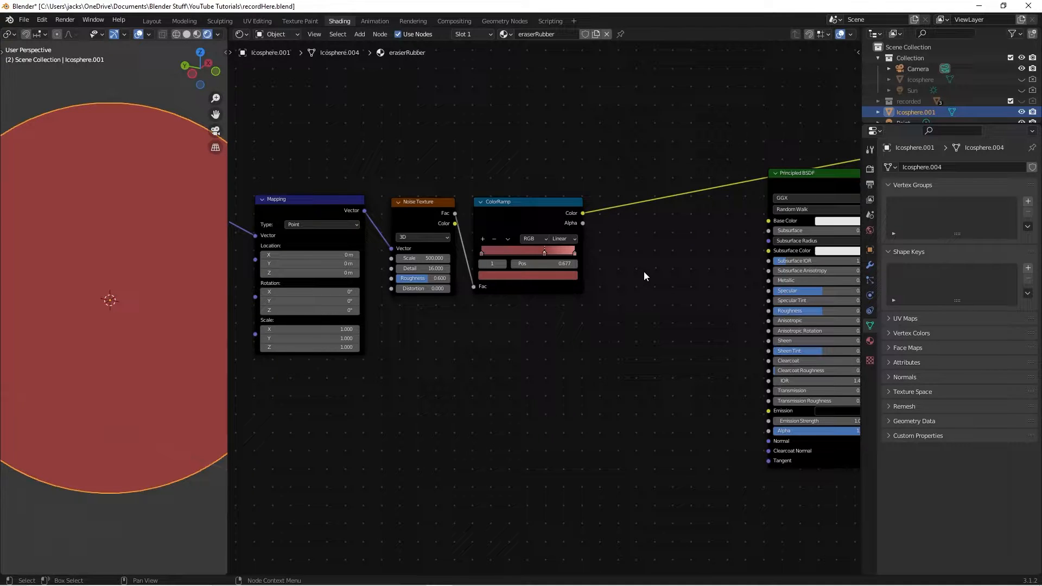
- Add a second ColorRamp node before the Principled BSDF and connect the first ramp's Color output to its Fac input
key("shift+a")
type("COLO")
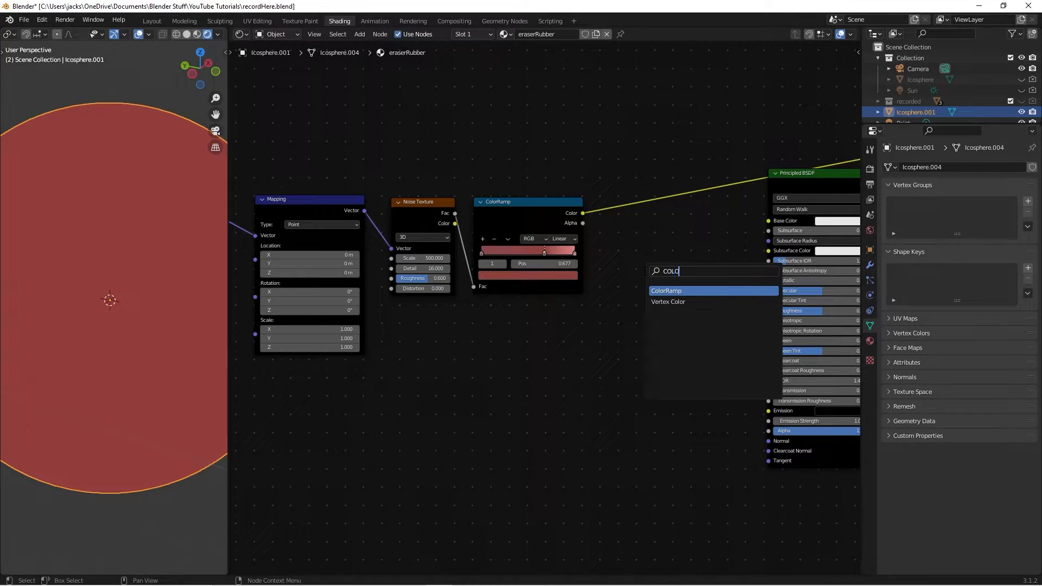
key("Return")
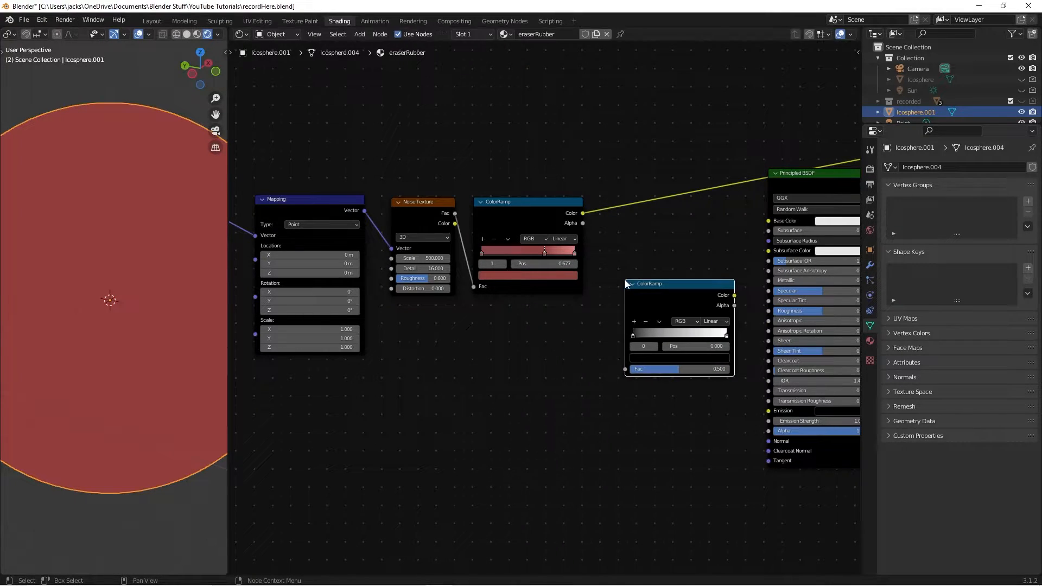
middle_click_drag(676, 254, 607, 240)
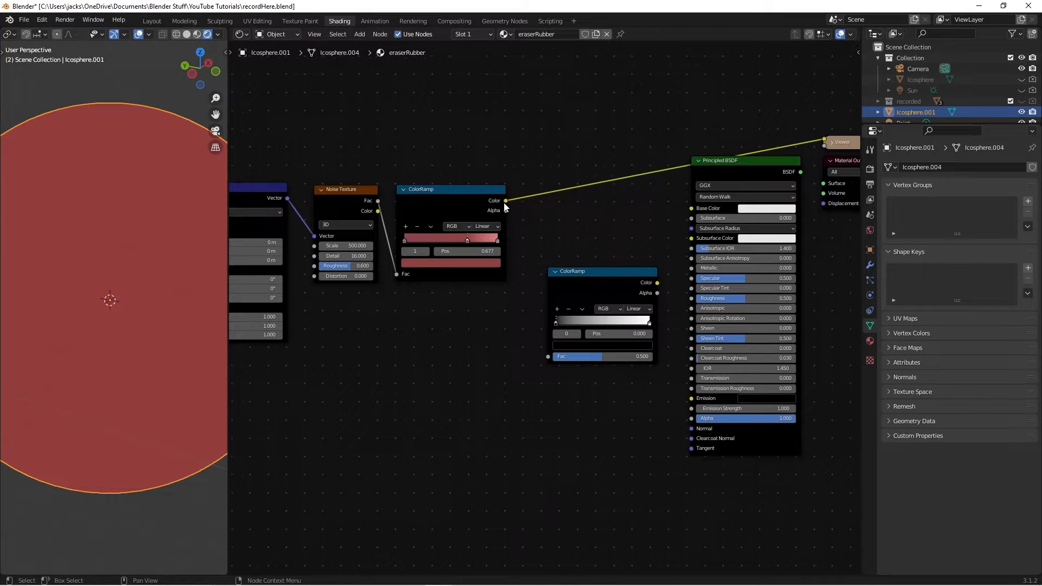
left_click_drag(505, 200, 547, 357)
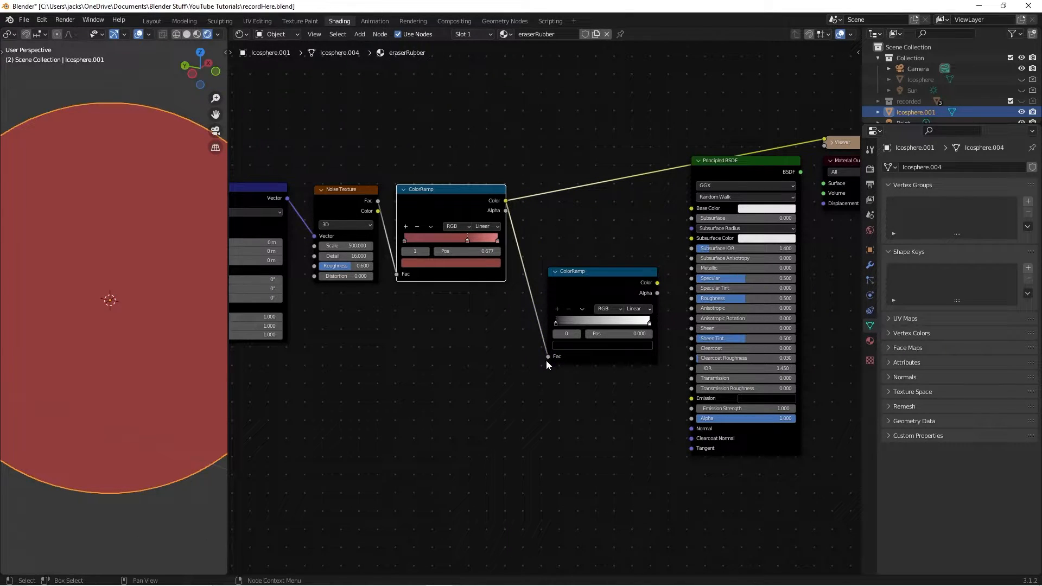
- Preview the second ColorRamp's output on the sphere
left_click(596, 295)
left_click(596, 296, "ctrl+shift")
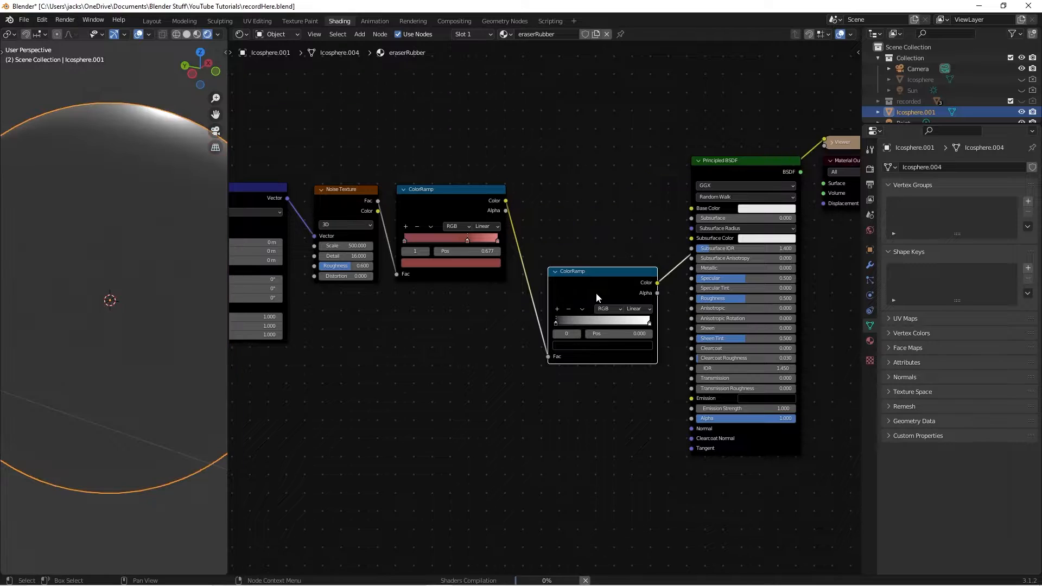
middle_click_drag(202, 291, 152, 295)
scroll(98, 289, "down", 4)
scroll(73, 295, "up", 2)
scroll(584, 328, "up", 3)
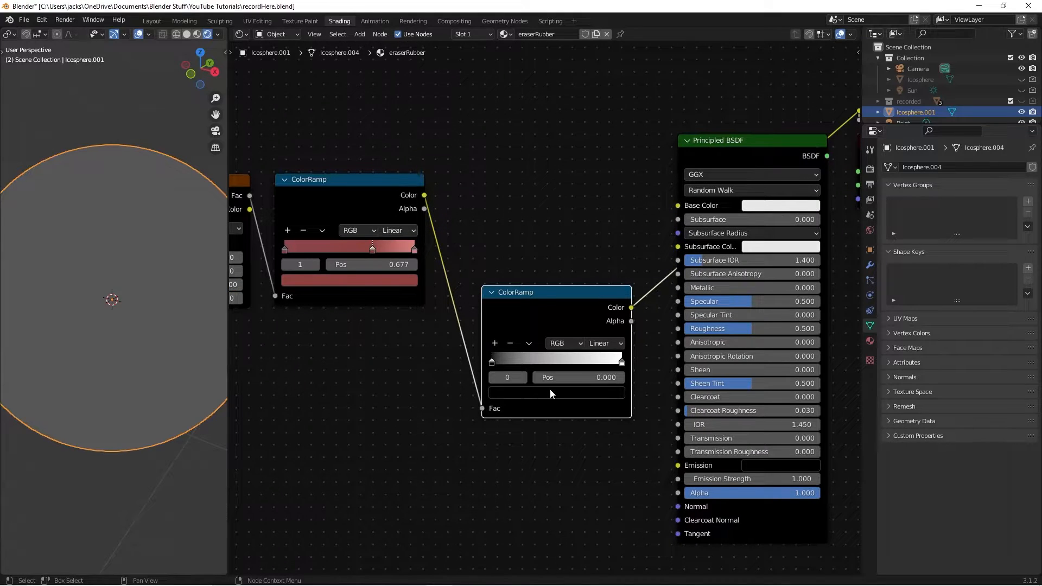
- Set the HSV value of the second ColorRamp's black stop to 0.5
left_click(551, 392)
left_click(532, 392)
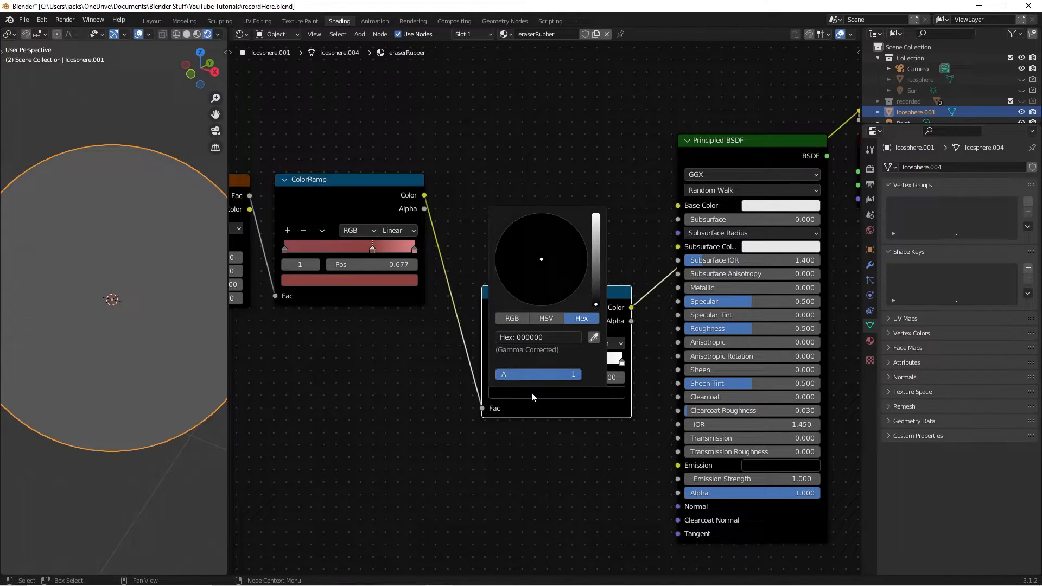
left_click(546, 320)
left_click(545, 357)
type(".5")
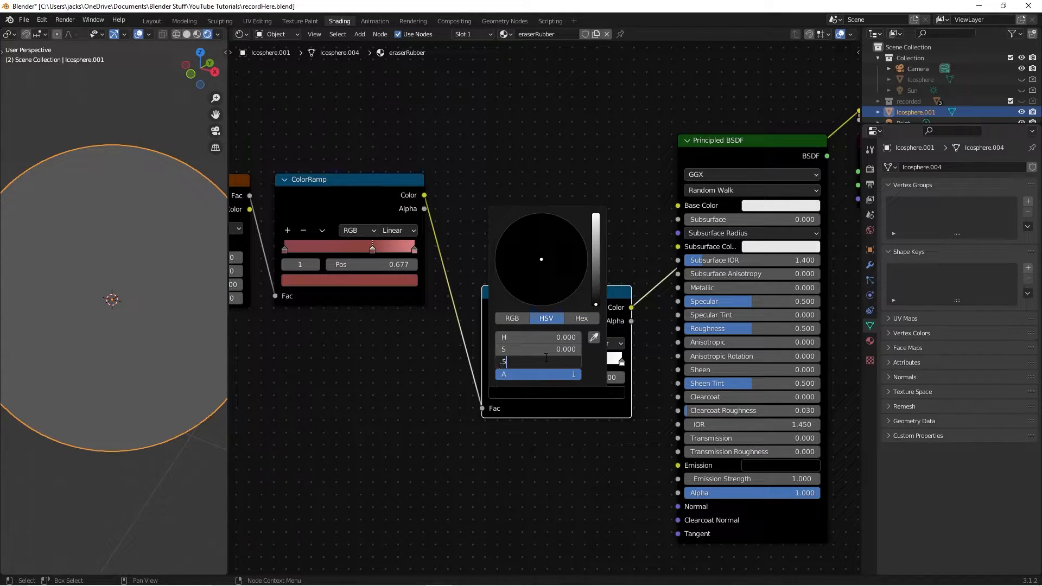
key("Return")
- Set the HSV value of the second ColorRamp's white stop to 0.75
left_click(622, 361)
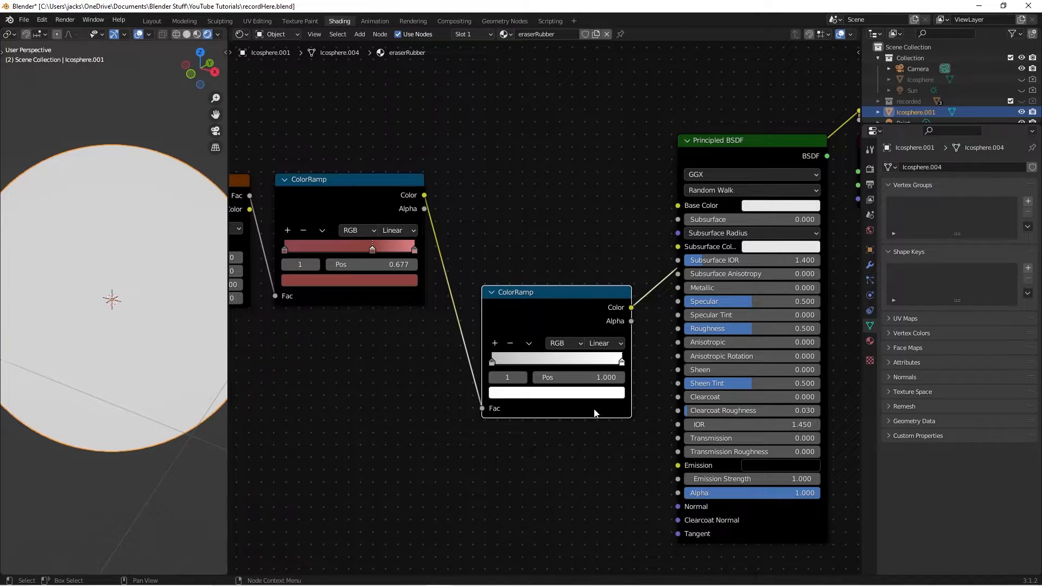
left_click(596, 394)
left_click(553, 361)
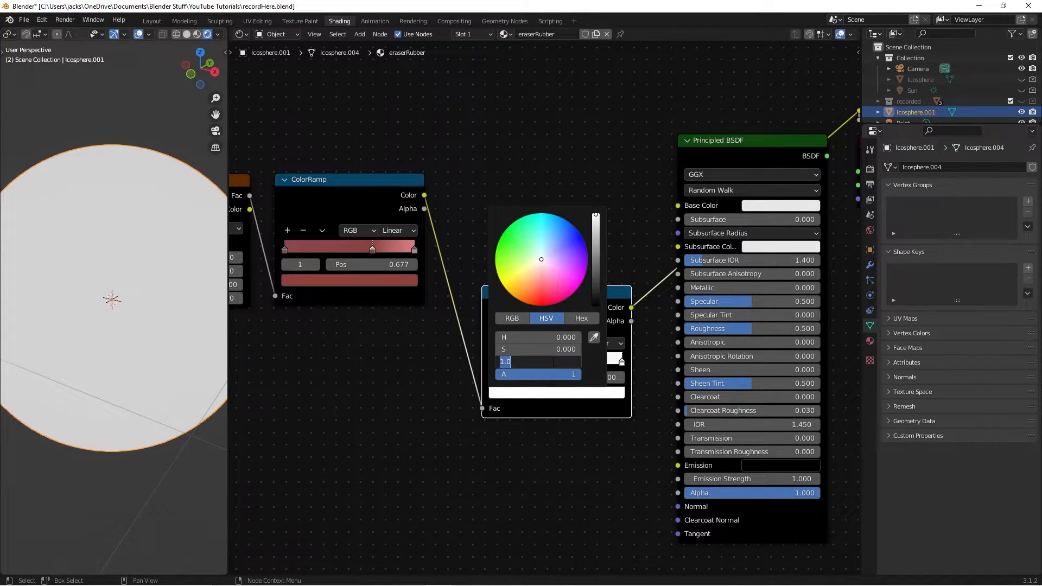
type(".75")
key("Return")
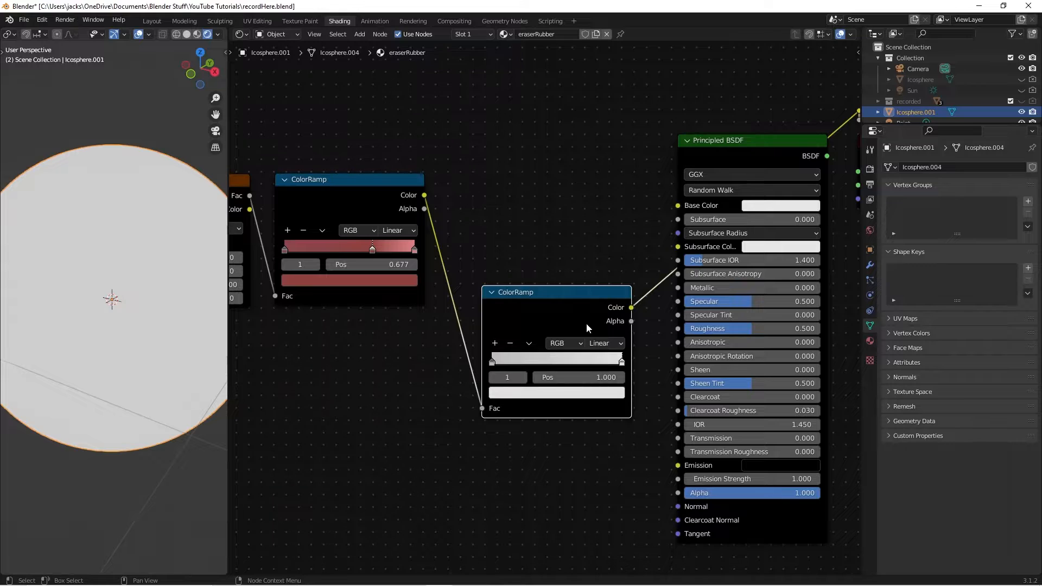
- Connect the second ColorRamp's Color output to the Principled BSDF's Roughness input and preview the Principled BSDF on the sphere
left_click_drag(616, 312, 680, 327)
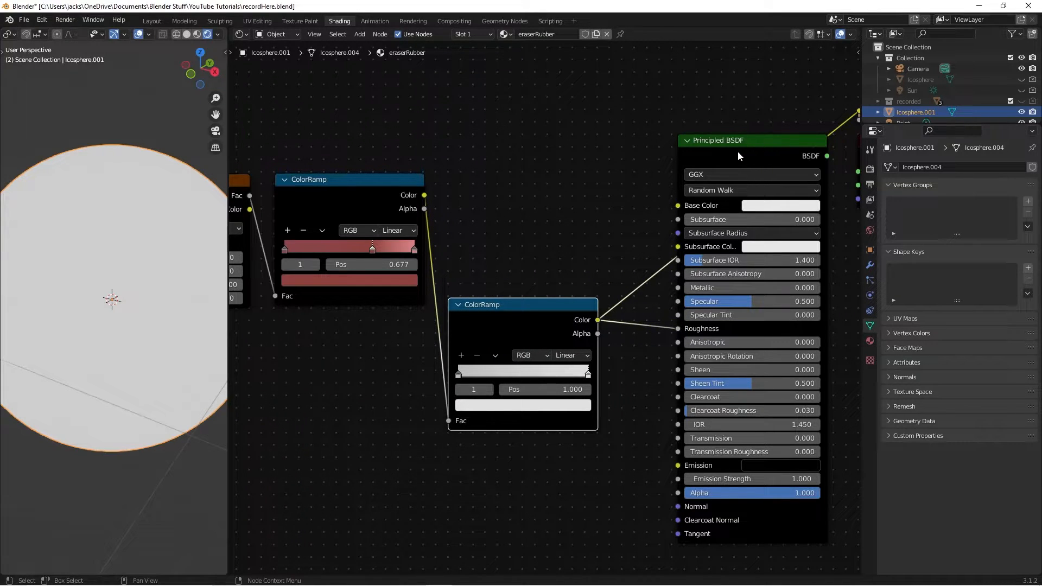
left_click(767, 152, "ctrl+shift")
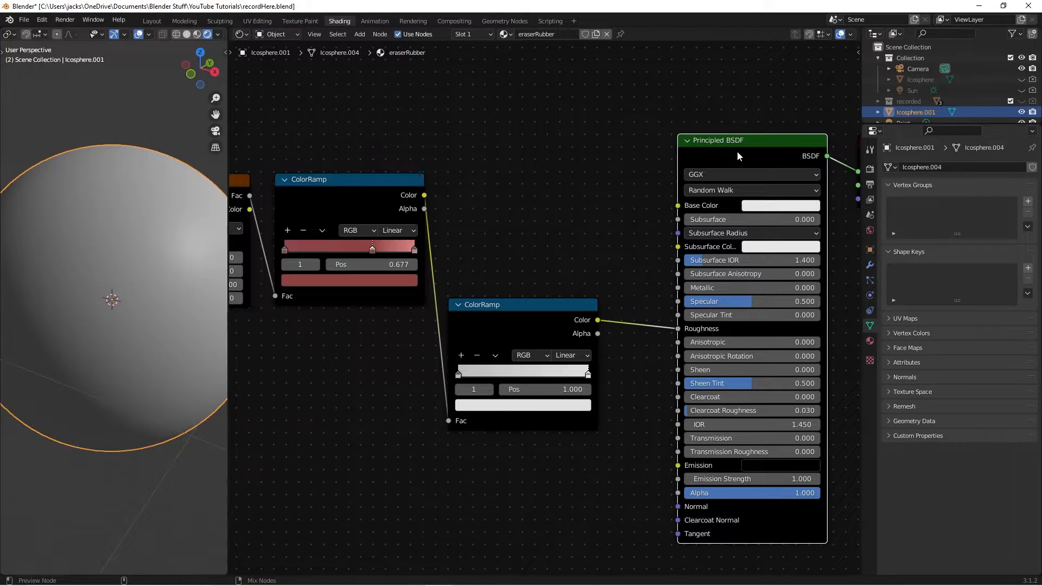
mouse_move(124, 284)
middle_mouse_down()
mouse_move(66, 294)
mouse_move(84, 265)
mouse_move(131, 282)
middle_mouse_up()
scroll(84, 265, "down", 2)
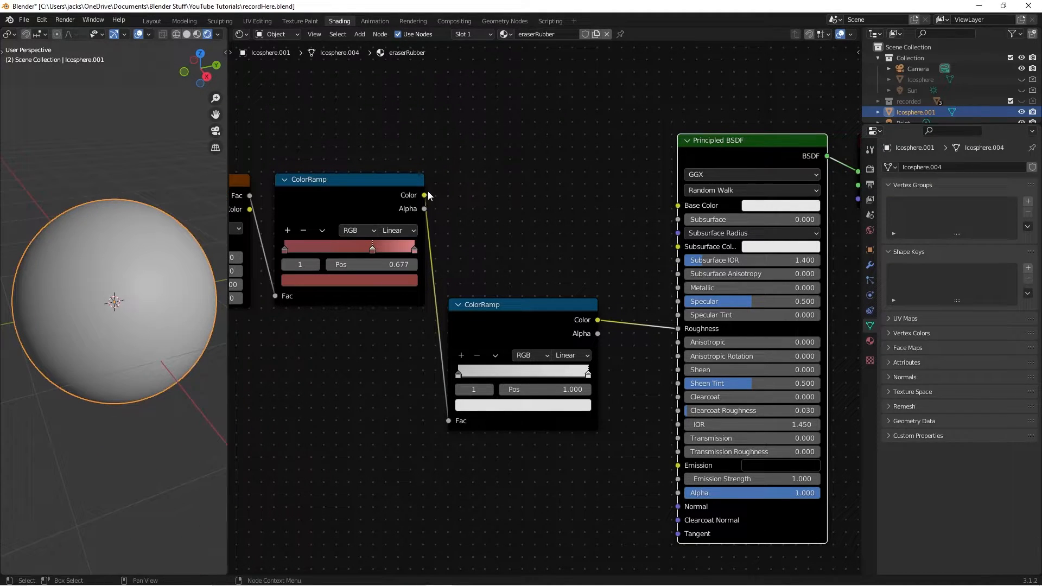
- Connect the first ColorRamp's Color output to the Principled BSDF's Base Color input and inspect the sphere up close
left_click_drag(422, 194, 677, 207)
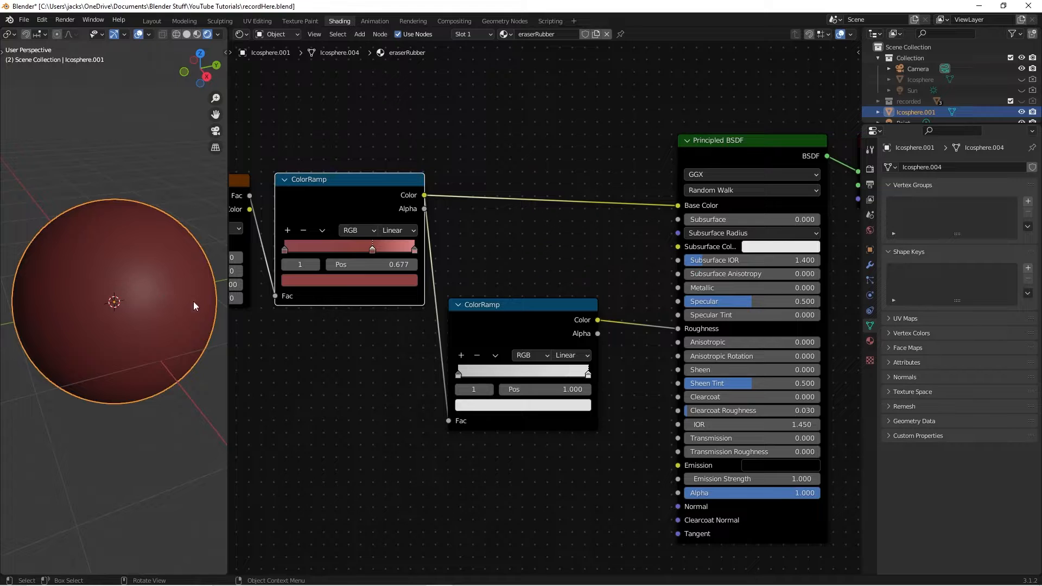
middle_click_drag(194, 301, 114, 296)
scroll(122, 297, "up", 2)
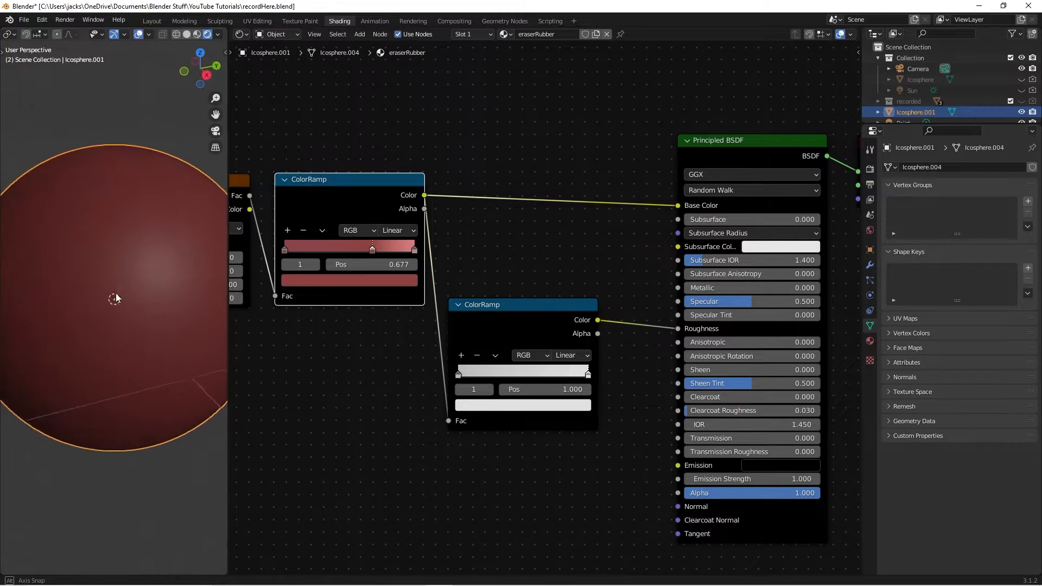
- Return to the camera view of the sphere and save the file
scroll(135, 296, "down", 4)
key("KP_0")
scroll(132, 294, "up", 2)
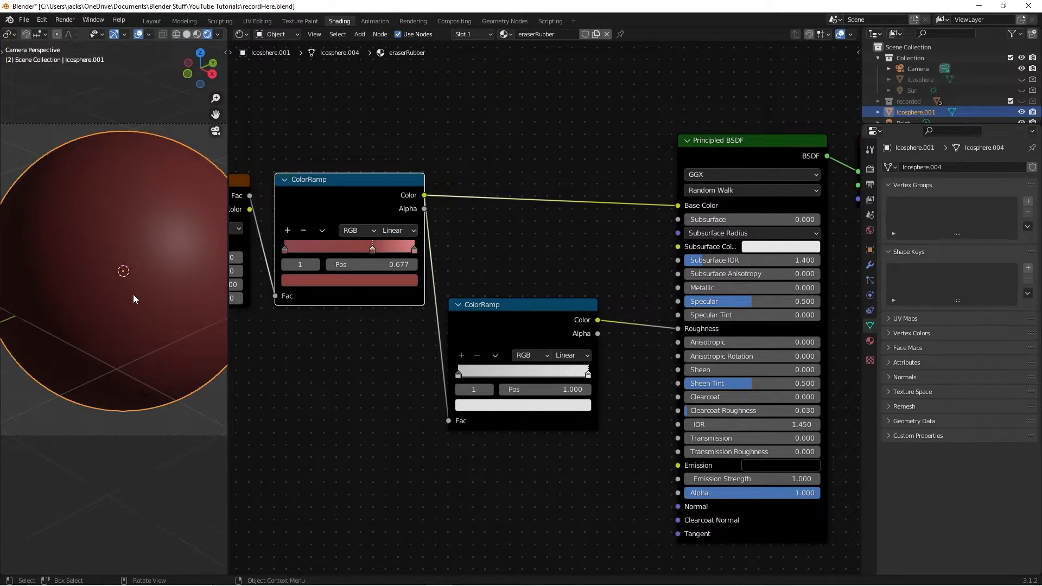
left_click(514, 236)
scroll(135, 304, "down", 1)
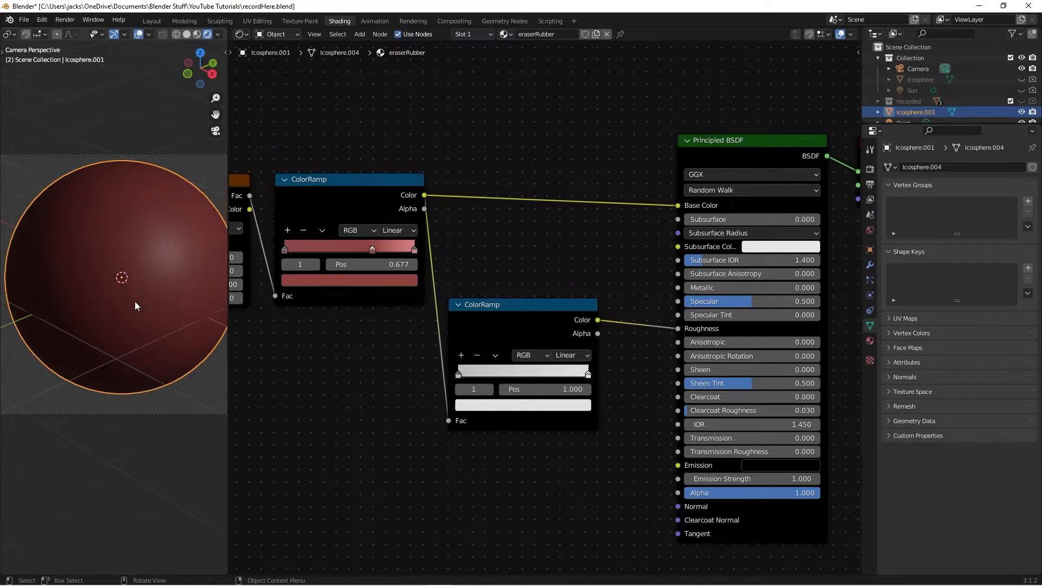
key("ctrl+s")
- Add a second Noise Texture node below the first one and connect the Mapping node's Vector output to its Vector input
middle_click_drag(346, 340, 542, 282)
key("shift+a")
left_click(542, 282)
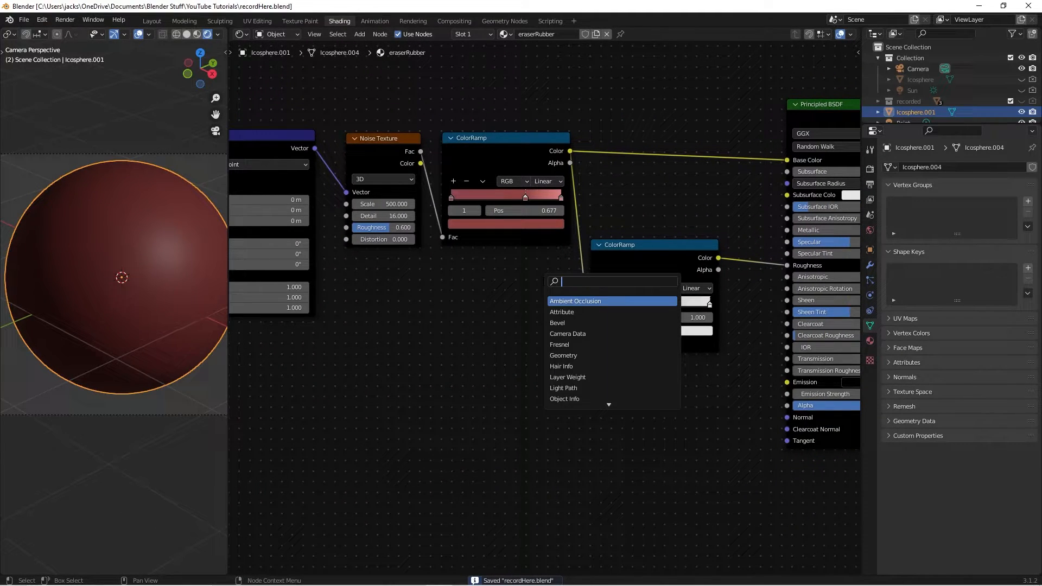
type("noise")
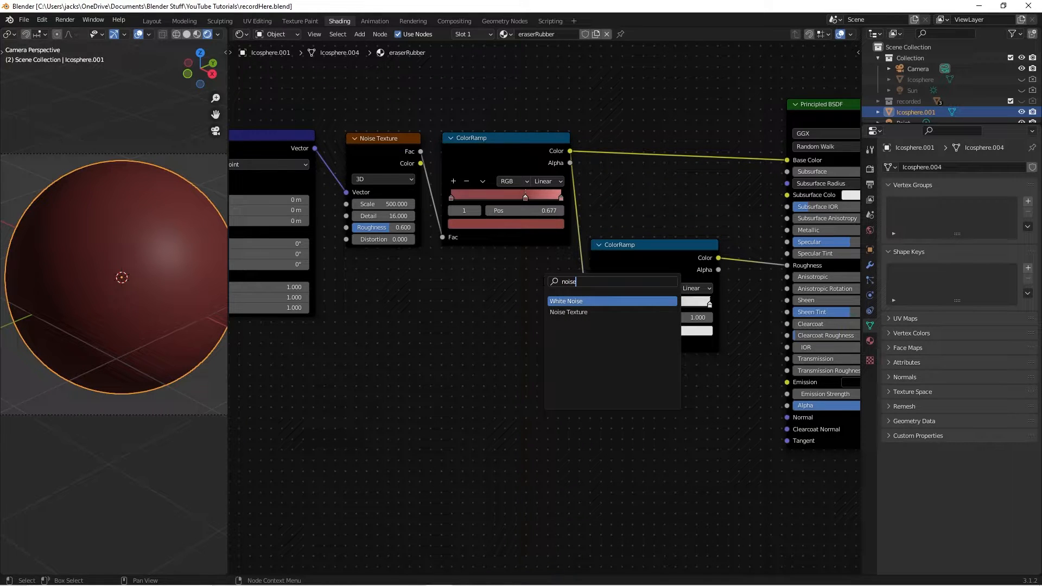
left_click(569, 312)
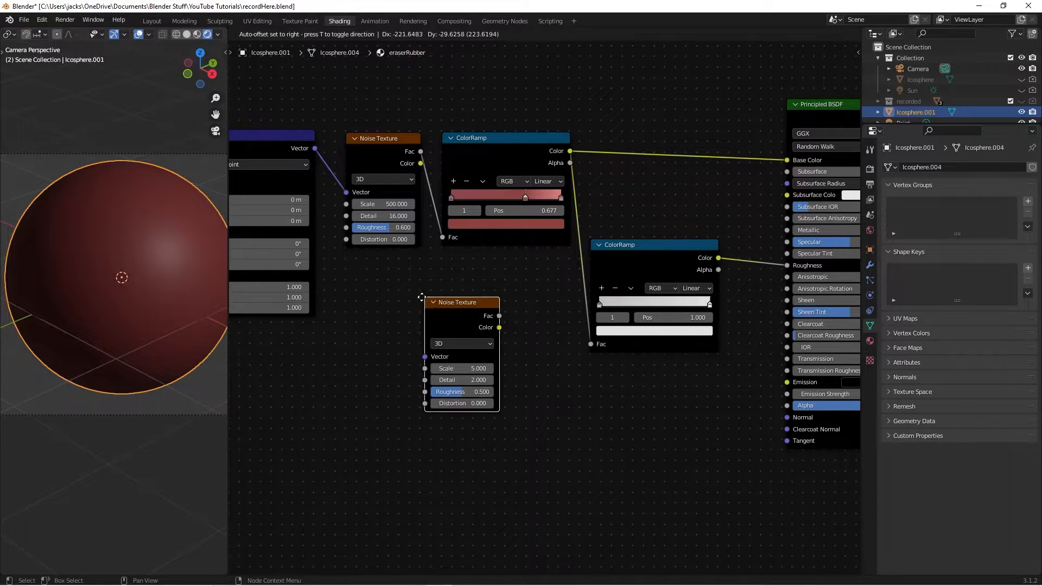
left_click(384, 321)
left_click_drag(315, 149, 362, 348)
left_click_drag(390, 306, 370, 324)
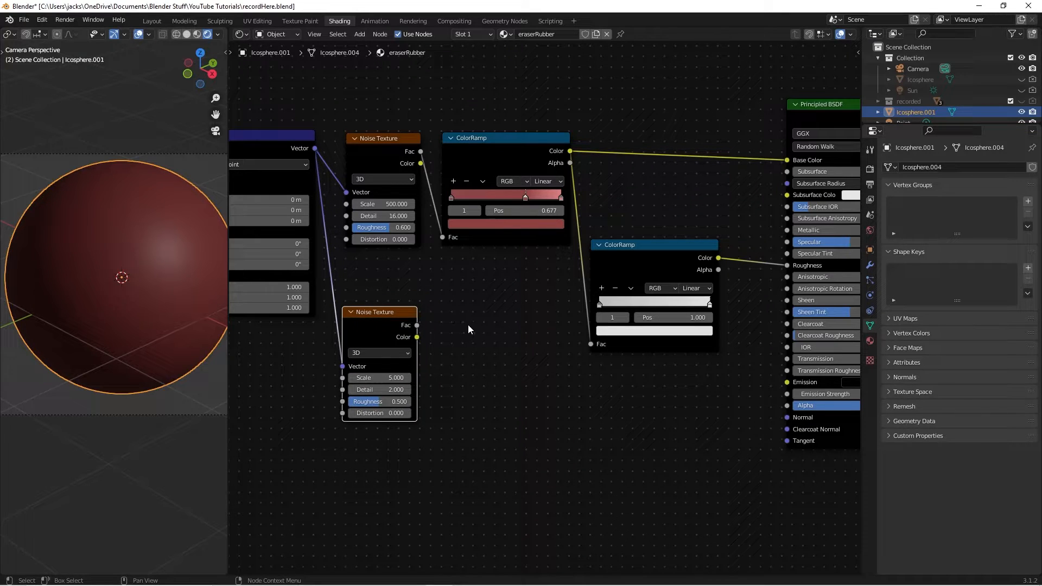
- Add a ColorRamp beside the second Noise Texture, connect the noise's Fac output to its Fac input, and preview it on the sphere
key("shift+a")
type("ci")
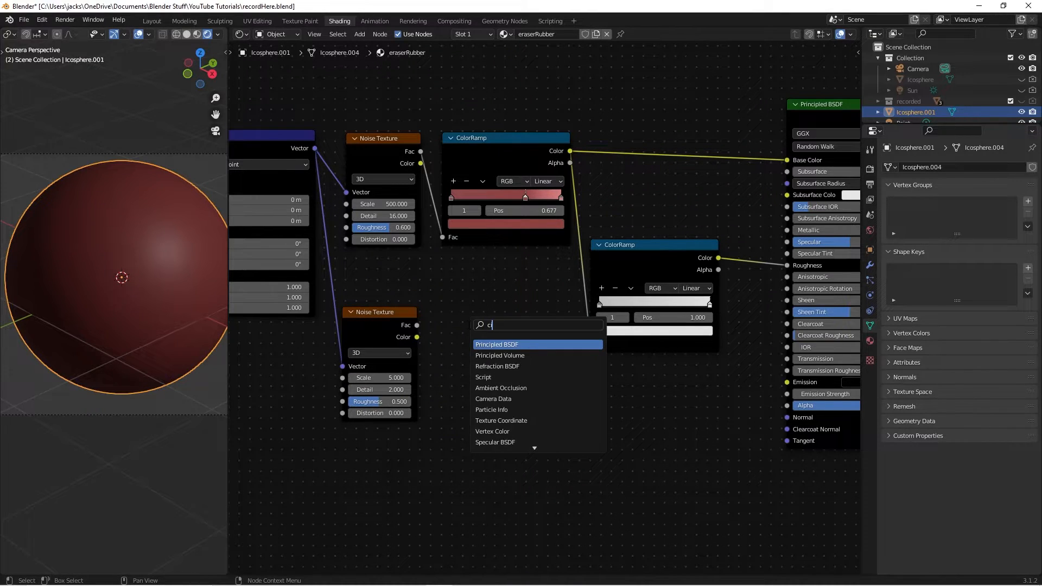
key("BackSpace")
type("olo")
key("Return")
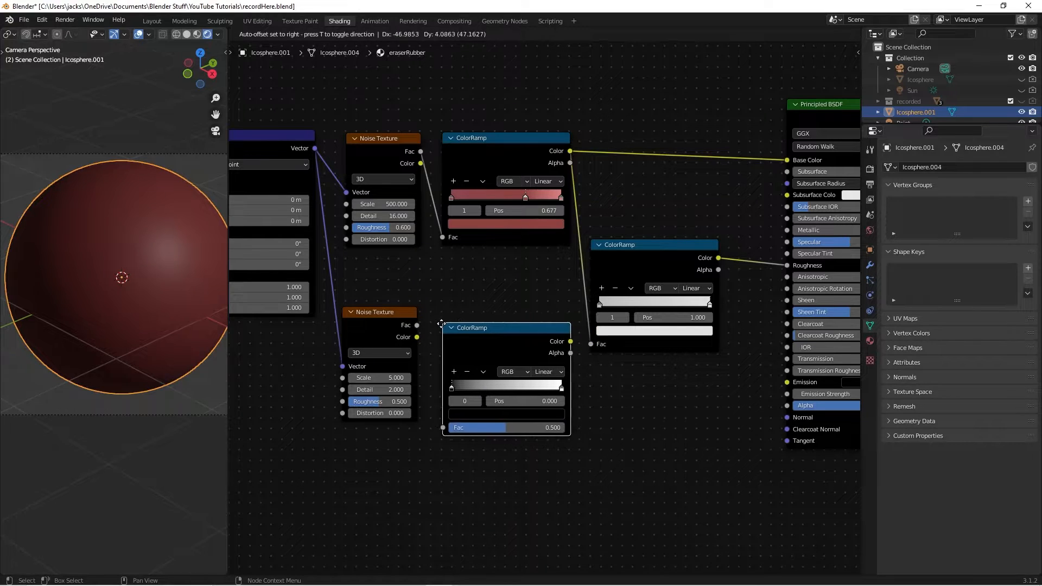
left_click_drag(407, 378, 433, 466)
left_click(474, 405, "ctrl+shift")
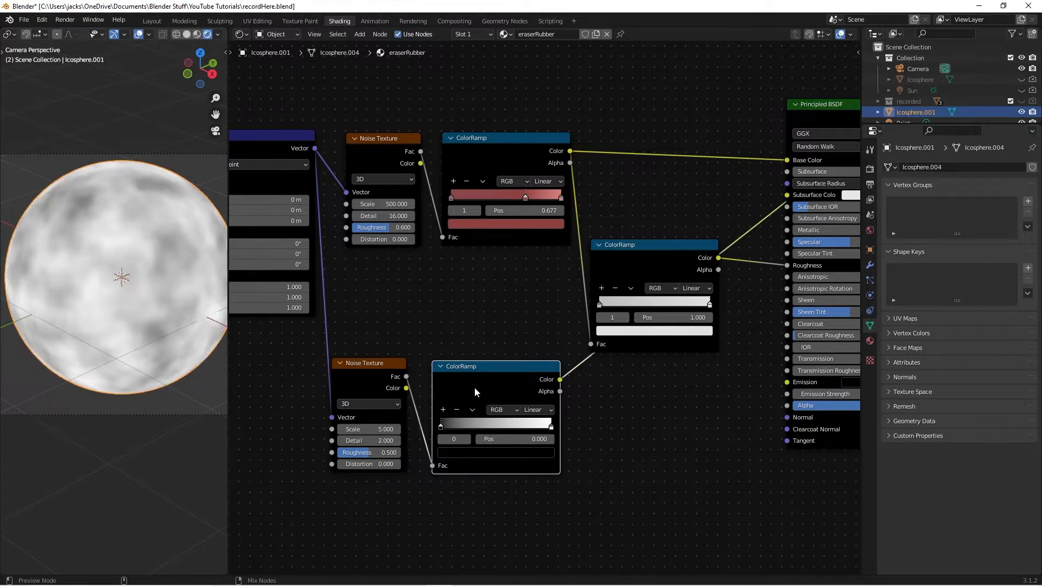
- Set the second Noise Texture's scale to 250 and its detail to 16
left_click(375, 429)
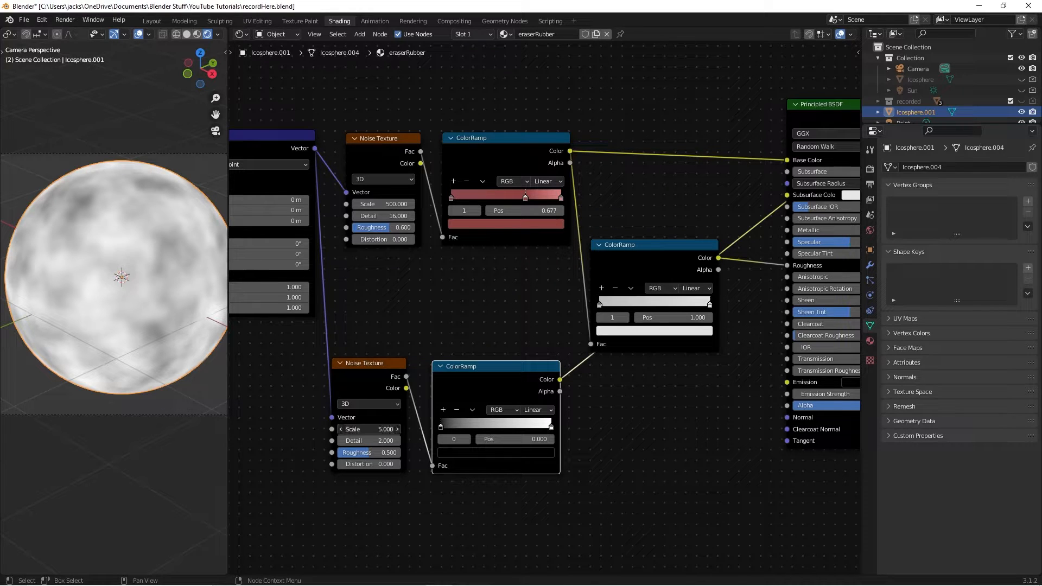
type("250")
key("Return")
left_click(379, 440)
type("16")
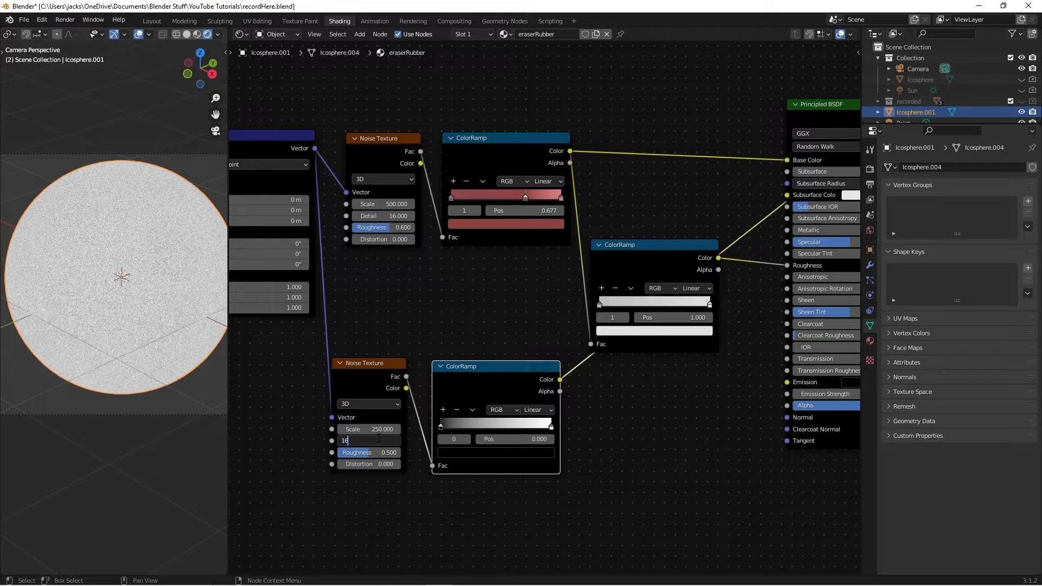
key("Return")
- Position the new ColorRamp's black stop at 0.2 and its white stop at 0.8
scroll(809, 462, "up", 1)
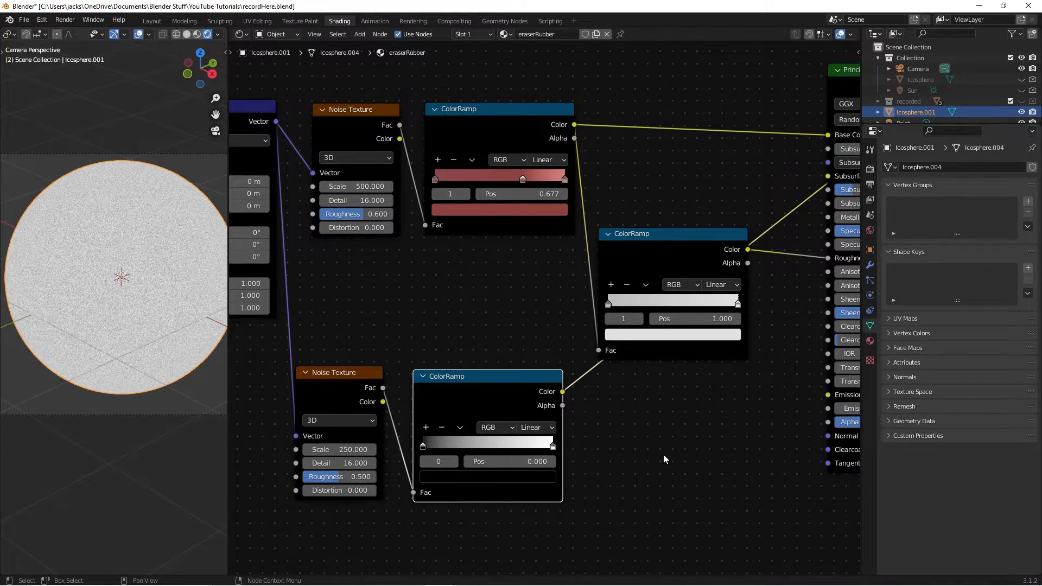
middle_click_drag(663, 454, 637, 445)
scroll(637, 445, "up", 1)
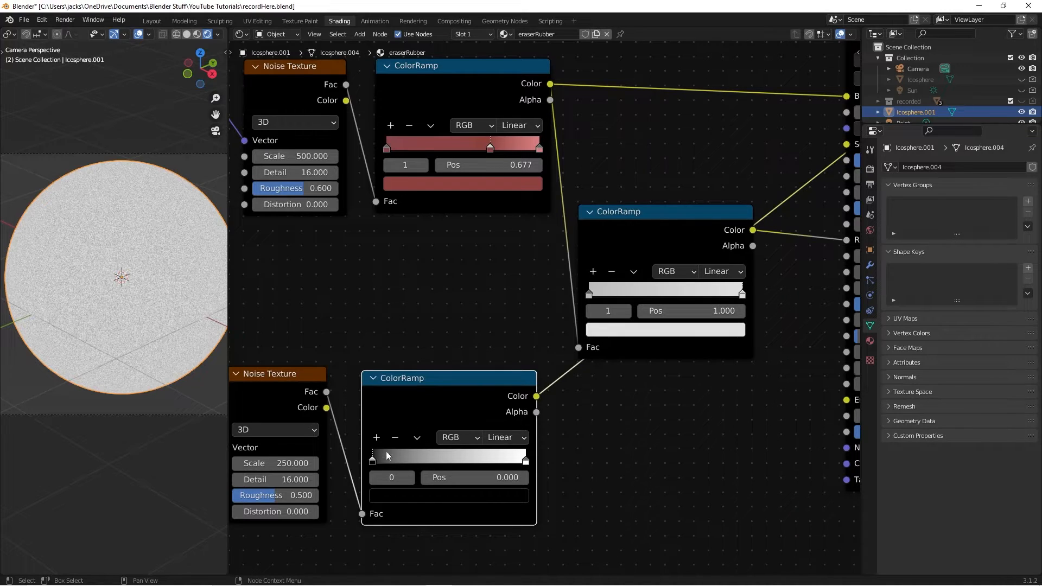
left_click_drag(374, 462, 379, 463)
left_click(471, 477)
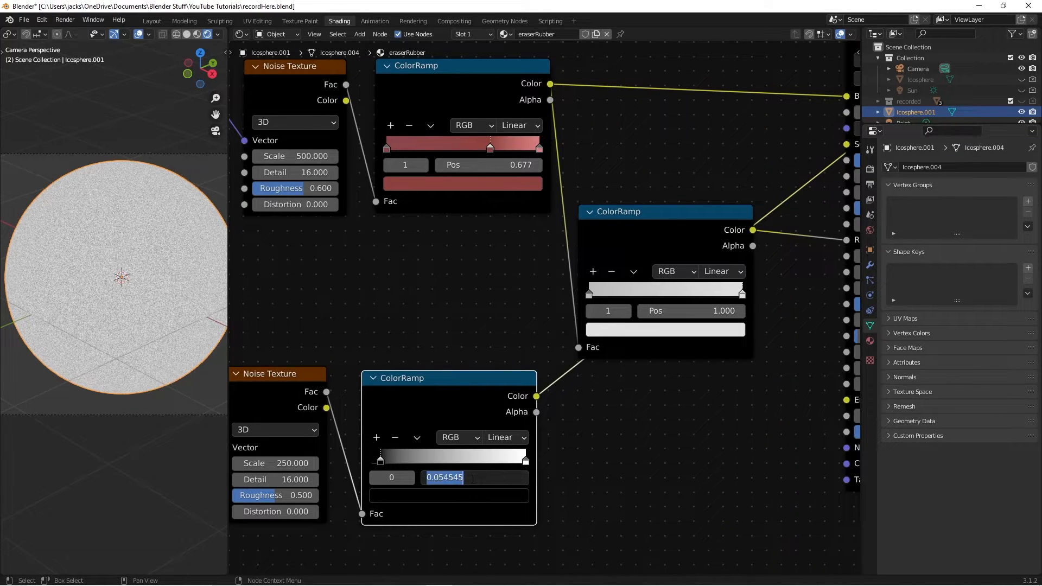
type("0.2")
key("Return")
left_click_drag(526, 460, 518, 461)
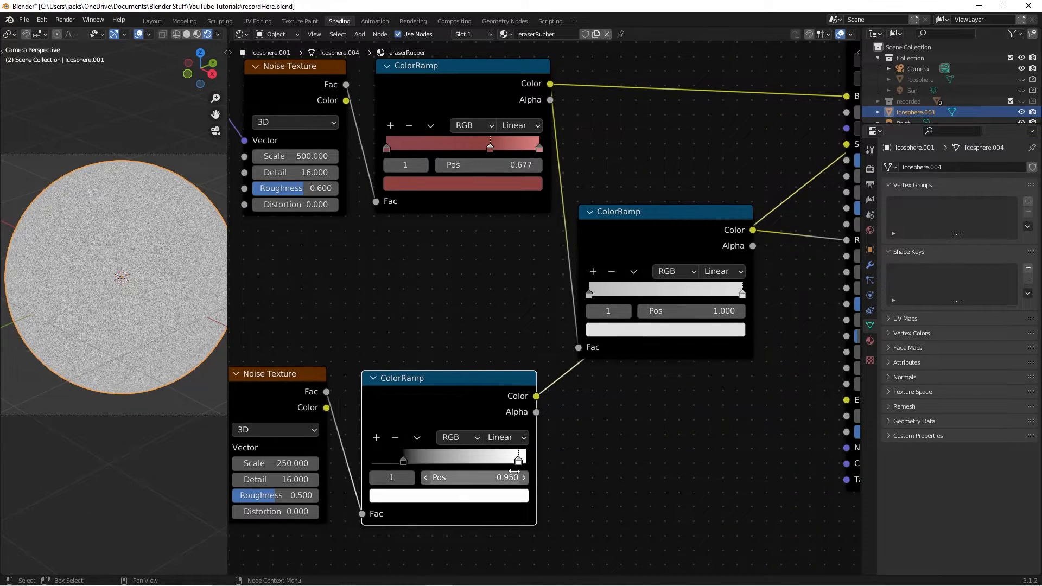
left_click(512, 477)
type(".8")
key("Return")
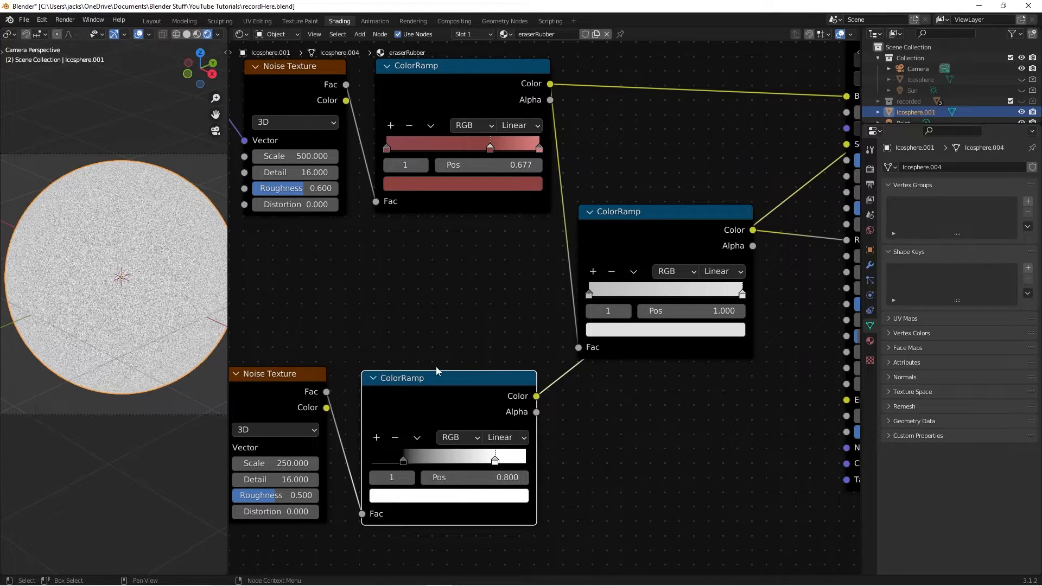
- Add a Bump node, feeding the new ColorRamp's Color into its Height and its Normal output into the Principled BSDF's Normal input
middle_click_drag(615, 431, 584, 413)
key("shift+a")
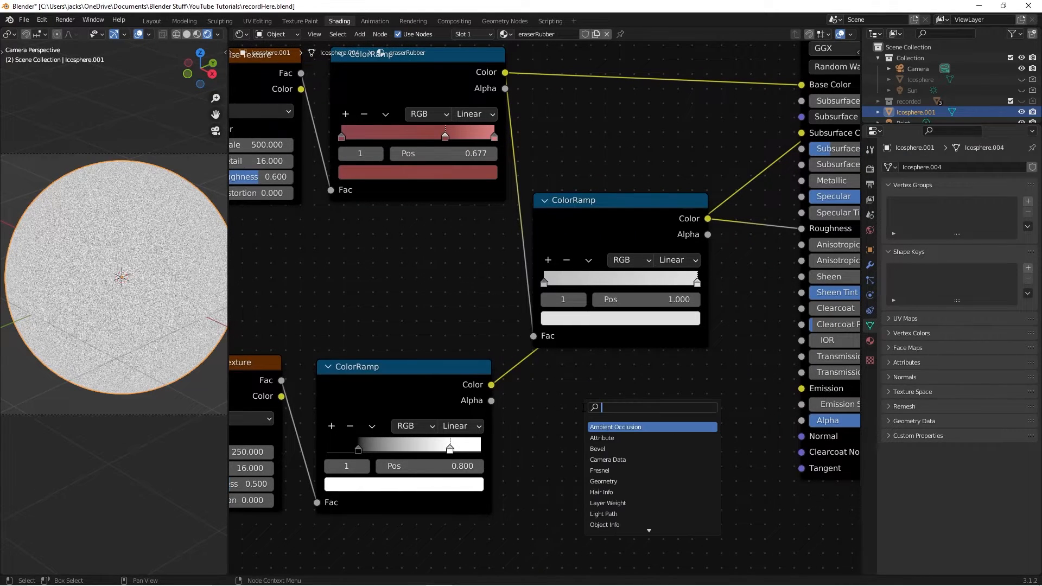
left_click(597, 427)
type("bump")
key("Return")
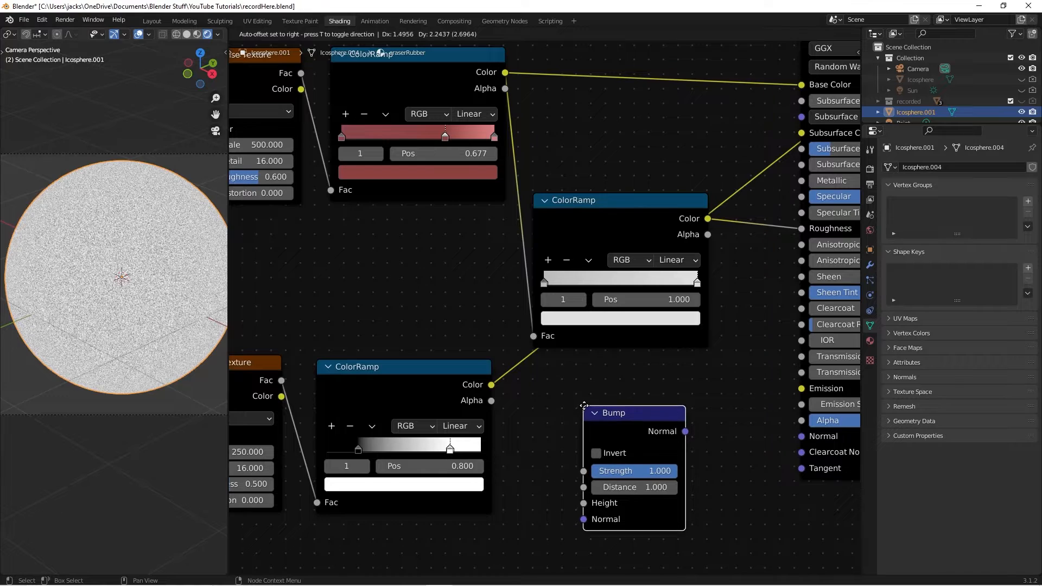
left_click(571, 395)
middle_click_drag(572, 395, 486, 363)
left_click_drag(405, 352, 511, 469)
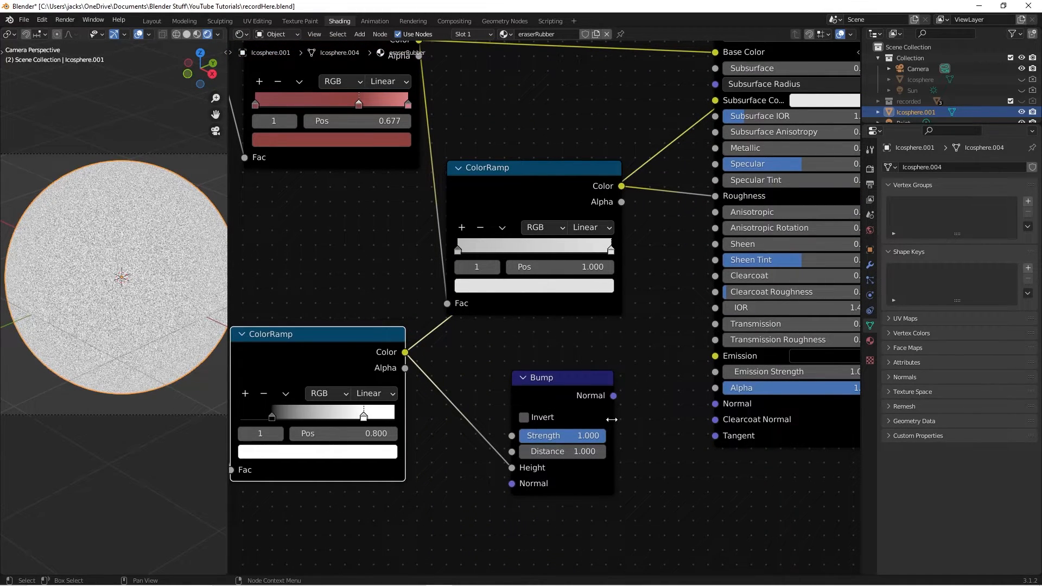
left_click_drag(614, 396, 715, 405)
- Set the Bump node's strength to 0.05 and save the file
left_click(564, 440)
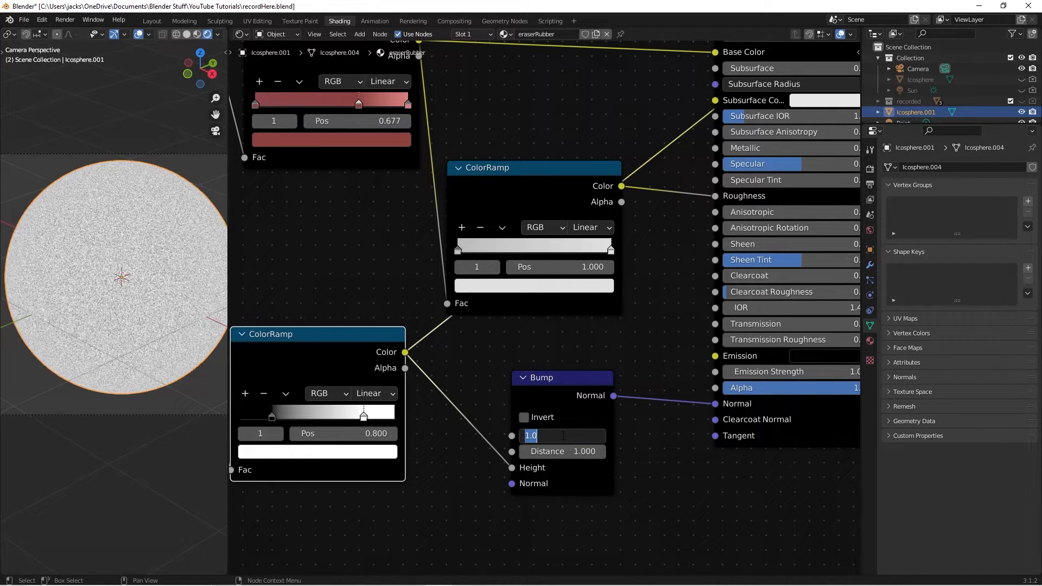
type(".05")
key("Return")
key("ctrl+s")
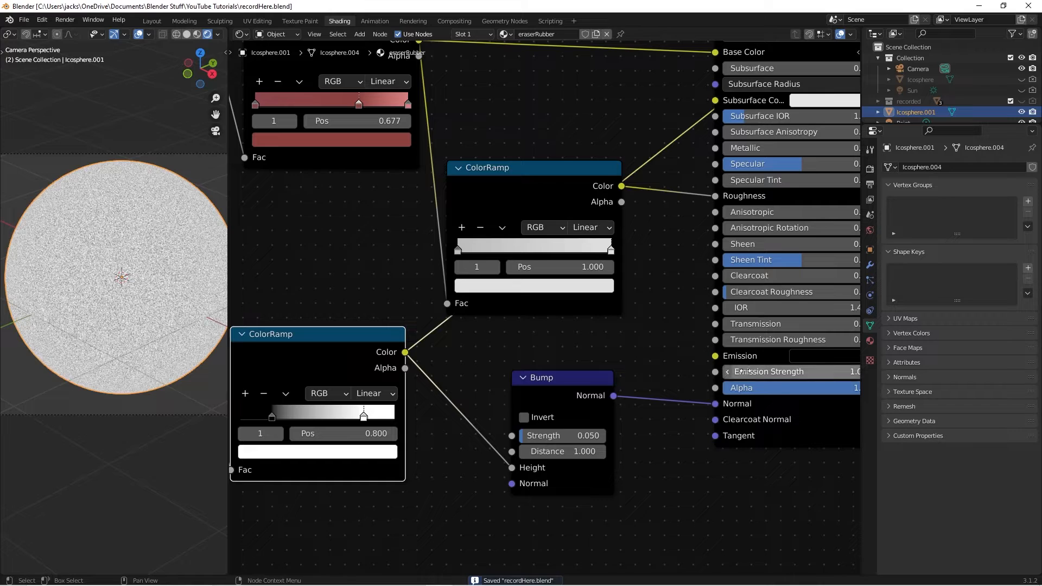
- Preview the Principled BSDF on the sphere and check the surface with the sphere selected and deselected
left_click(792, 407, "ctrl+shift")
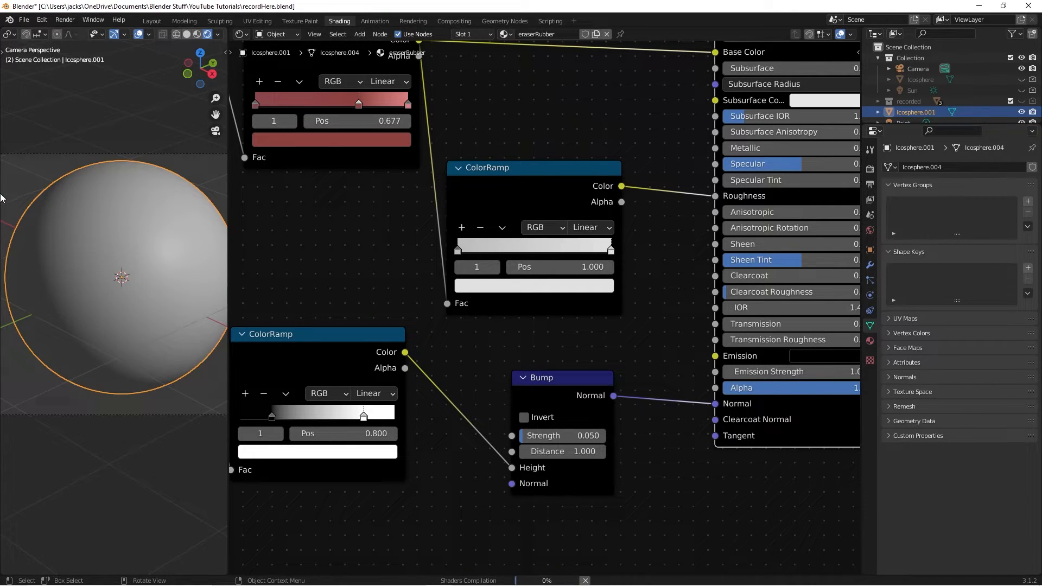
left_click(175, 386)
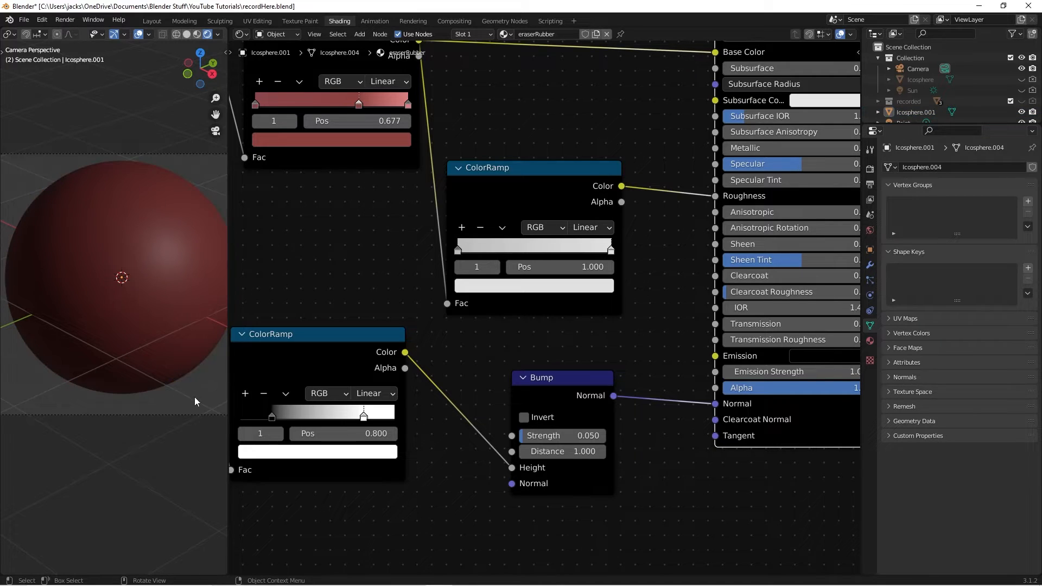
left_click(149, 331)
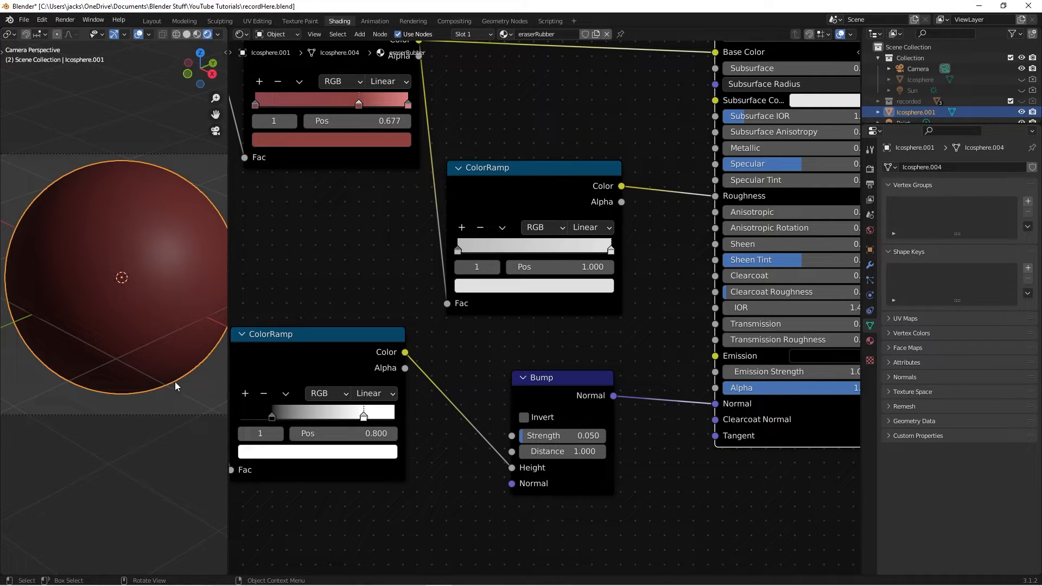
left_click(187, 389)
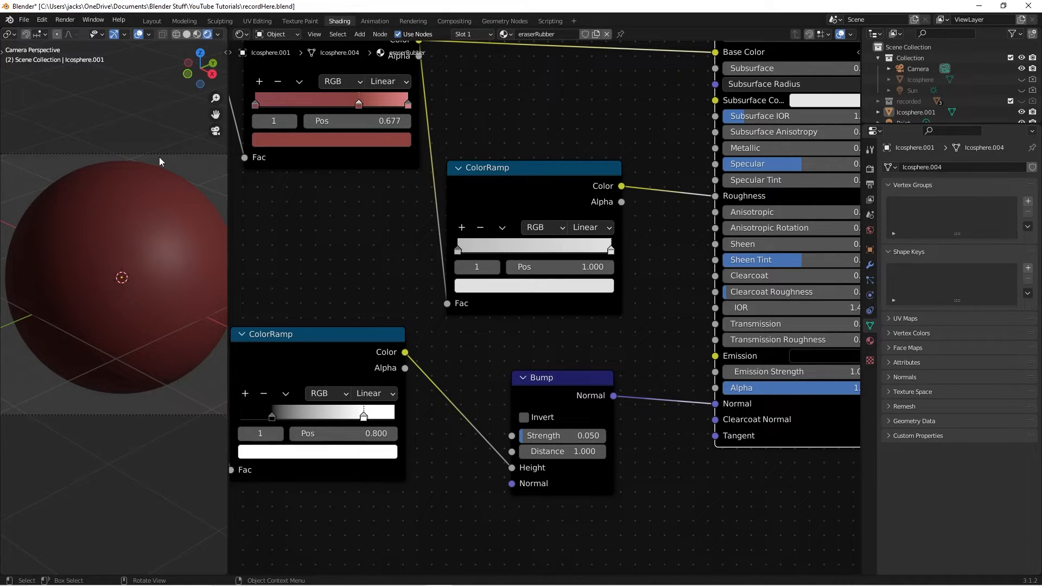
- Turn off Scene World lighting in the viewport shading, lower the environment strength to about 0.42, and inspect the sphere up close
left_click(217, 35)
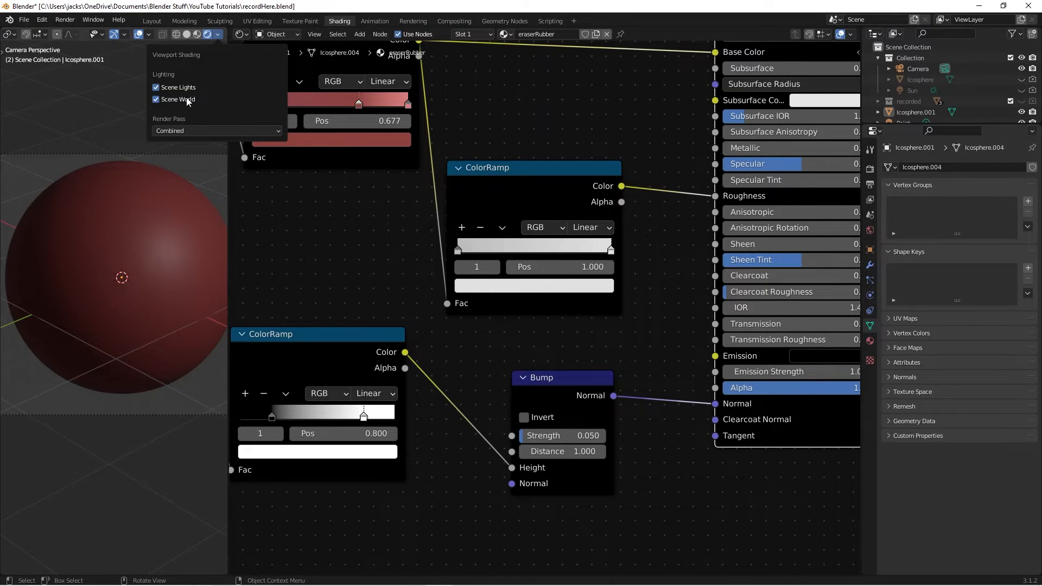
left_click(163, 101)
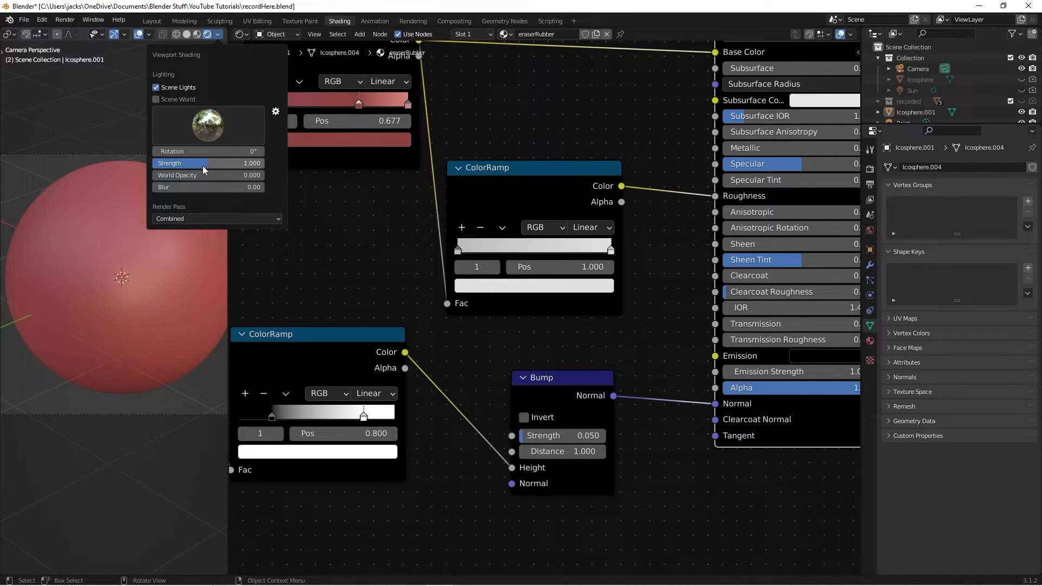
left_click_drag(207, 163, 175, 163)
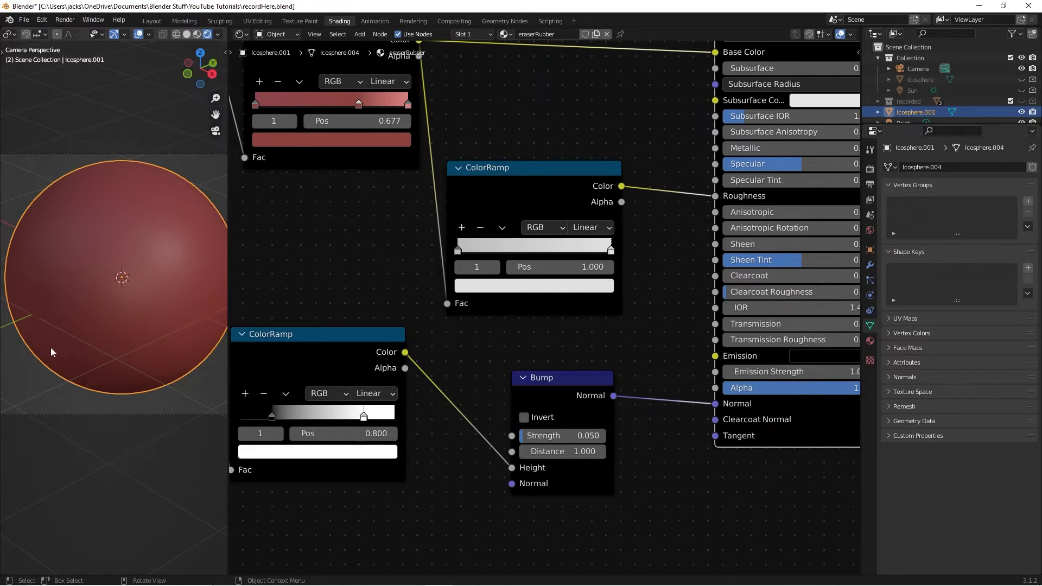
mouse_move(50, 348)
middle_mouse_down()
mouse_move(142, 304)
mouse_move(165, 275)
mouse_move(98, 294)
mouse_move(28, 295)
mouse_move(175, 277)
mouse_move(38, 279)
middle_mouse_up()
scroll(142, 304, "up", 11)
- Raise the viewport's world opacity to 1.0 and look at the sphere against the environment
left_click(218, 34)
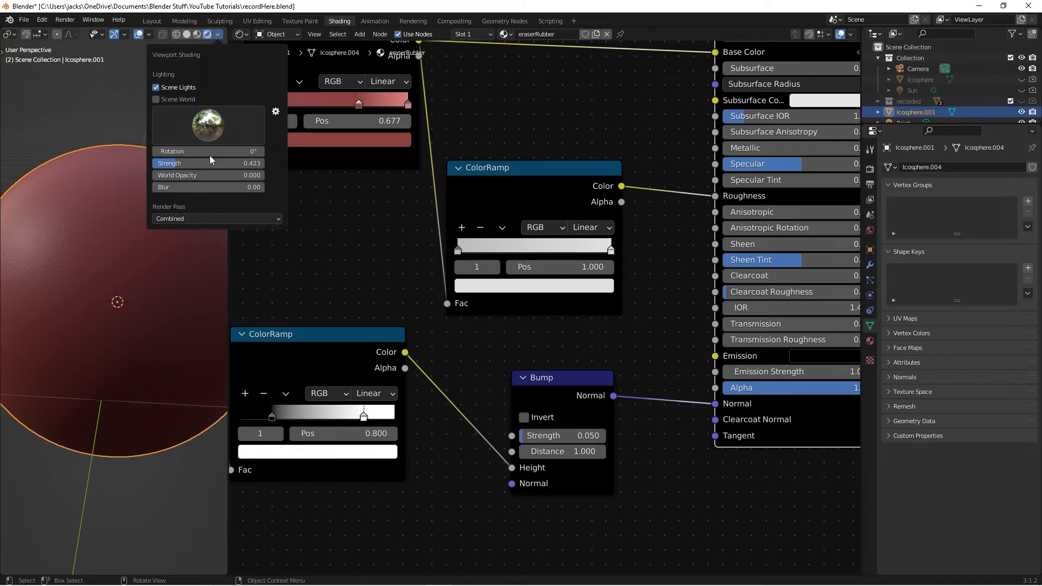
left_click_drag(179, 176, 261, 175)
mouse_move(119, 254)
middle_mouse_down()
mouse_move(69, 328)
mouse_move(154, 302)
mouse_move(61, 279)
mouse_move(160, 282)
middle_mouse_up()
scroll(69, 327, "down", 6)
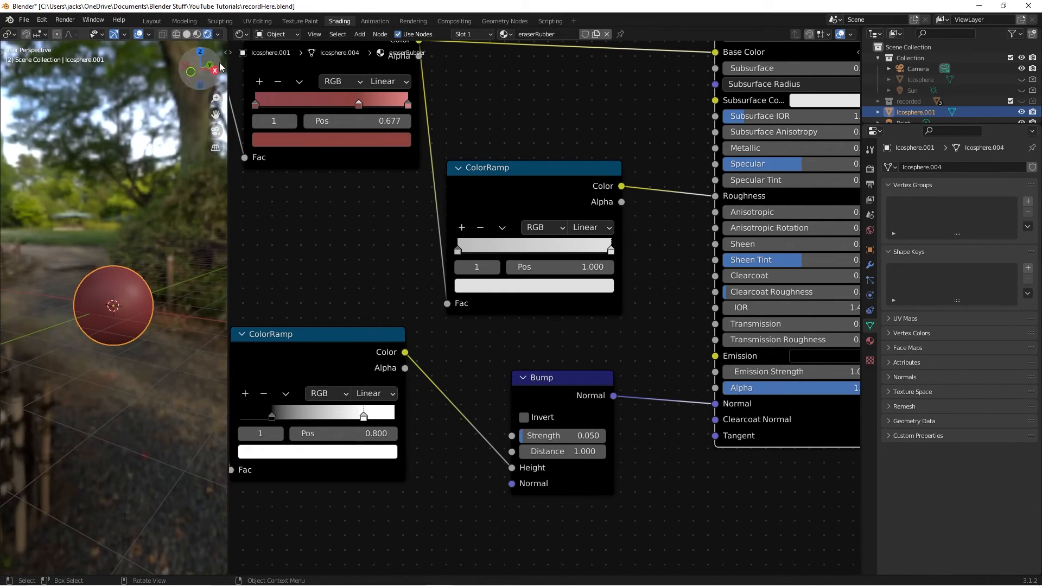
- Adjust the viewport environment strength to about 0.55 and inspect the sphere from the camera view
left_click(218, 34)
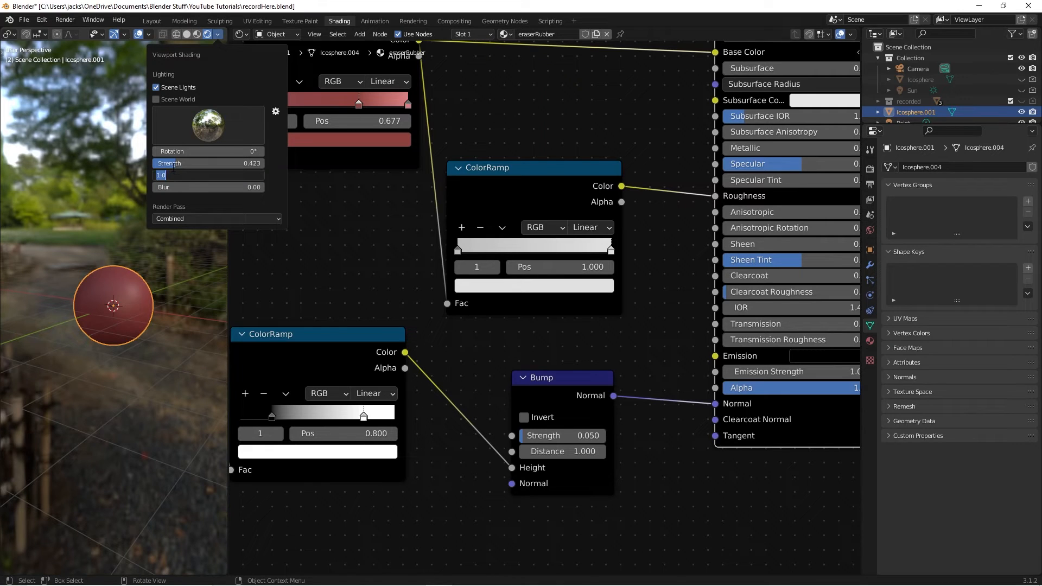
mouse_move(174, 163)
left_mouse_down()
mouse_move(265, 163)
mouse_move(176, 163)
mouse_move(255, 163)
mouse_move(221, 163)
left_mouse_up()
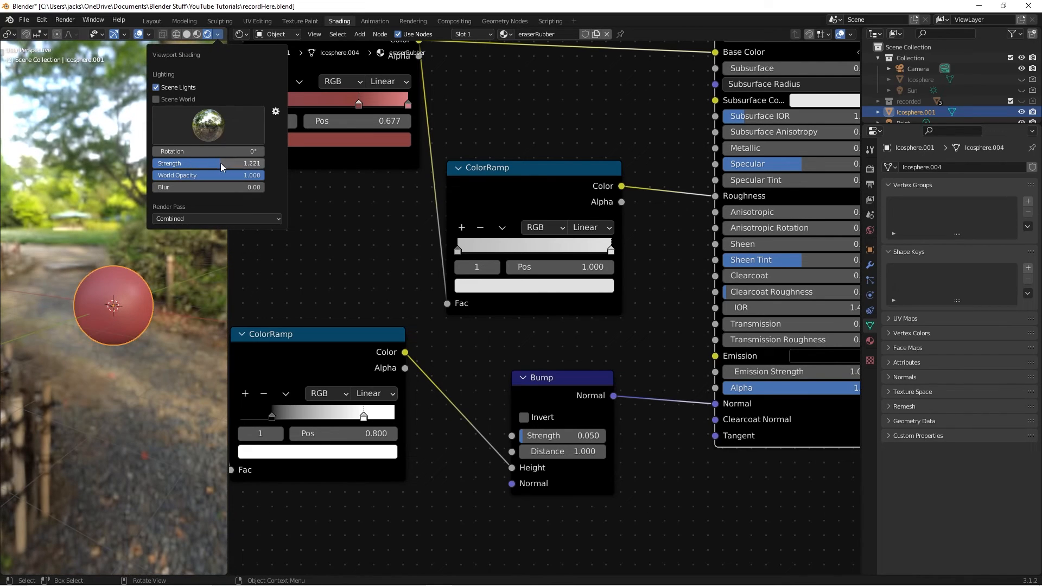
left_click(218, 34)
left_click_drag(237, 163, 198, 163)
scroll(76, 327, "down", 1)
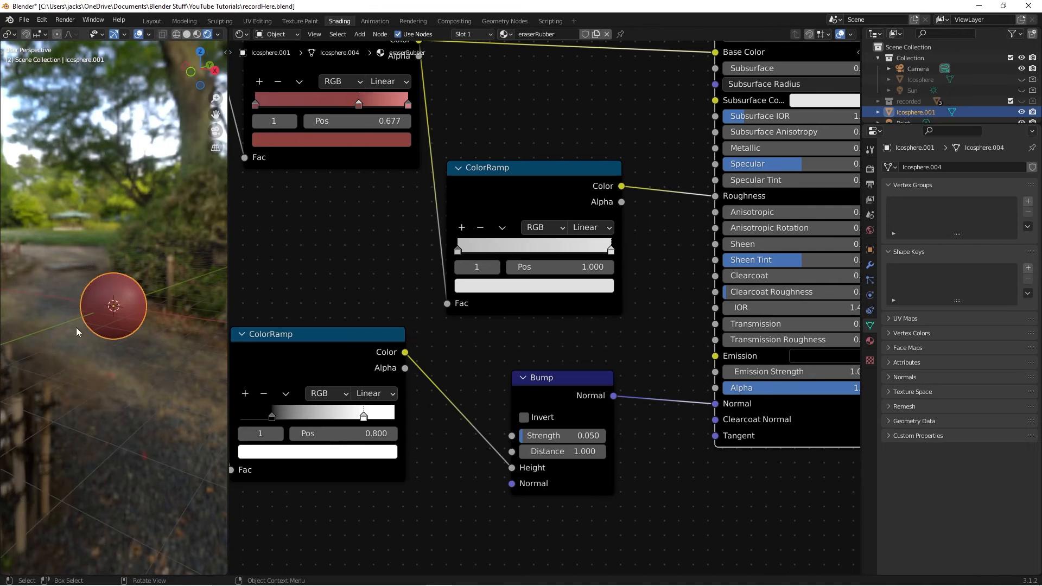
middle_click_drag(76, 328, 187, 326)
scroll(187, 327, "up", 6)
key("KP_0")
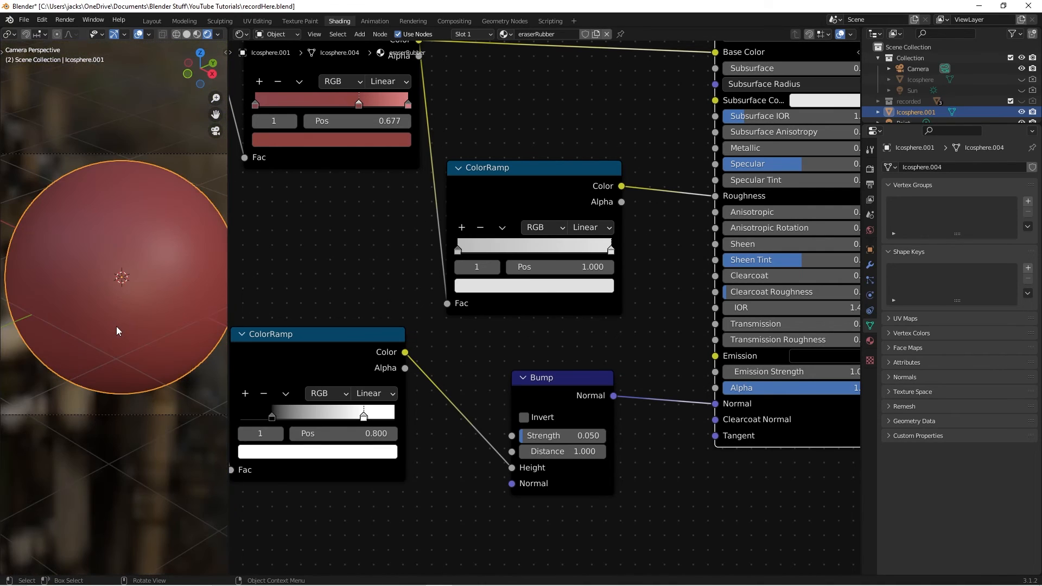
scroll(121, 325, "up", 1)
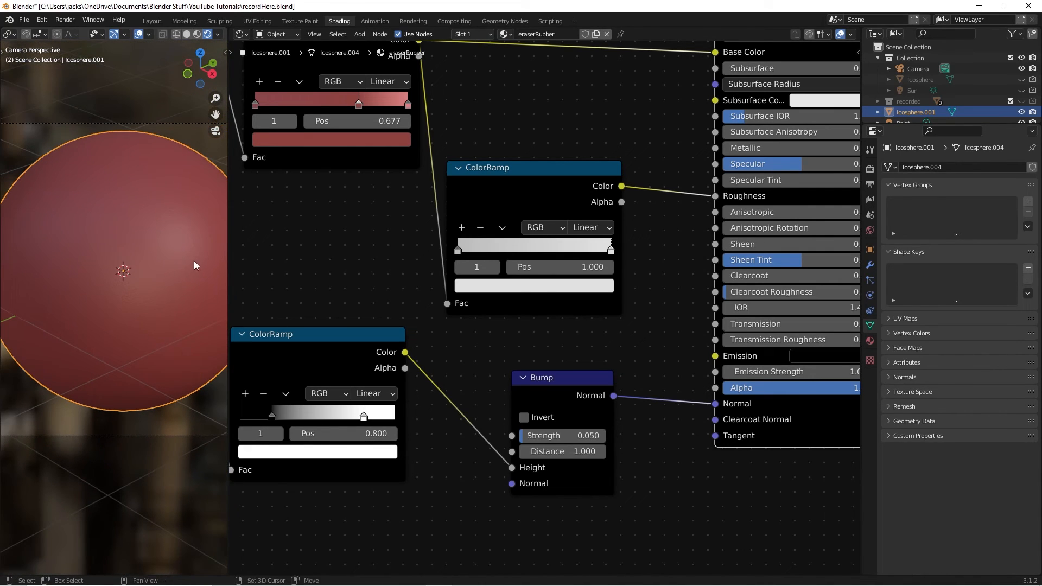
- Lower the viewport's world opacity to 0 and inspect the sphere's surface from close up and farther away
left_click(218, 34)
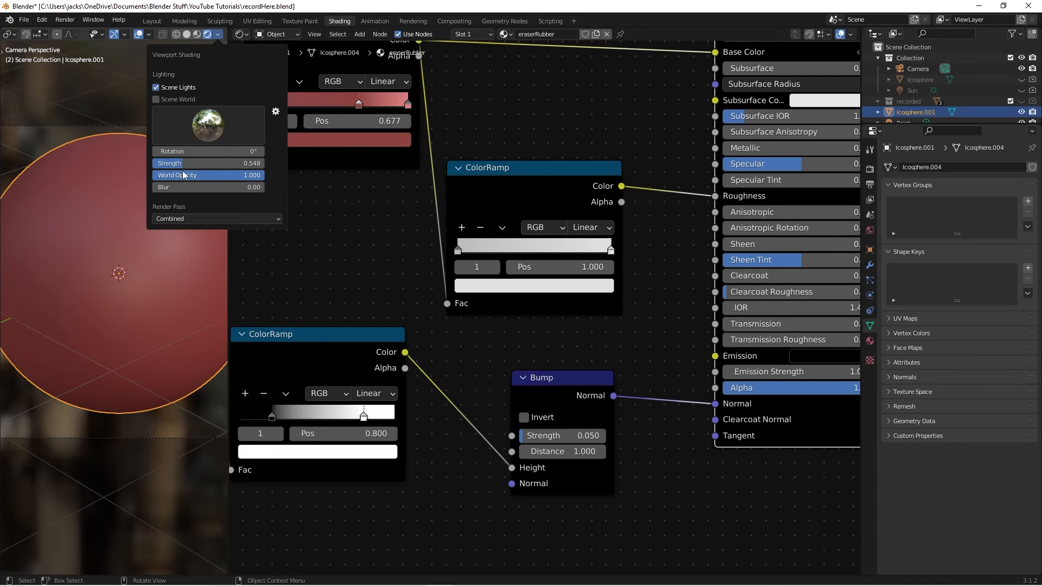
left_click_drag(247, 175, 153, 175)
scroll(51, 369, "down", 3)
middle_click_drag(50, 369, 76, 346)
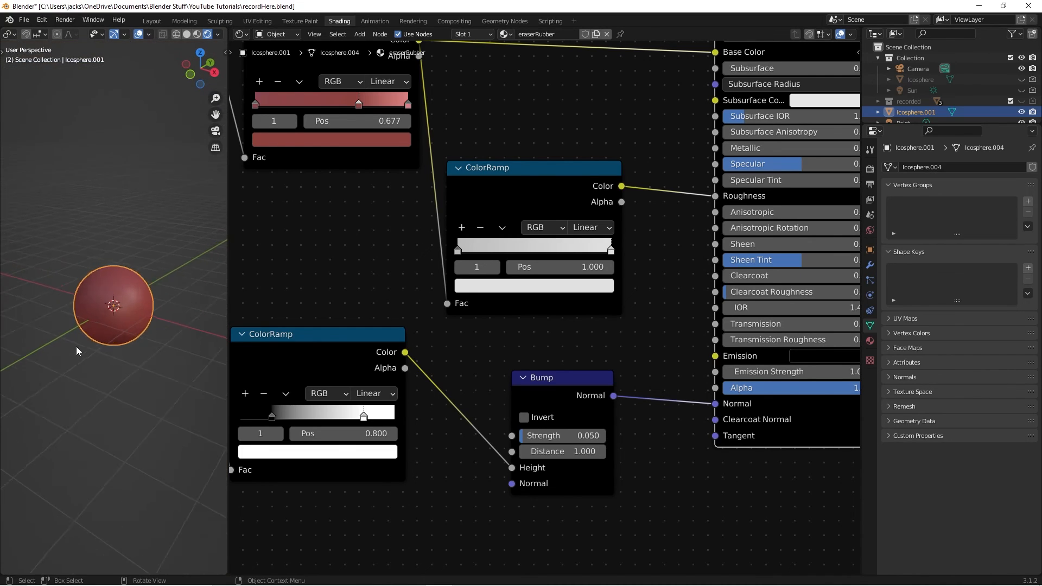
scroll(76, 346, "up", 8)
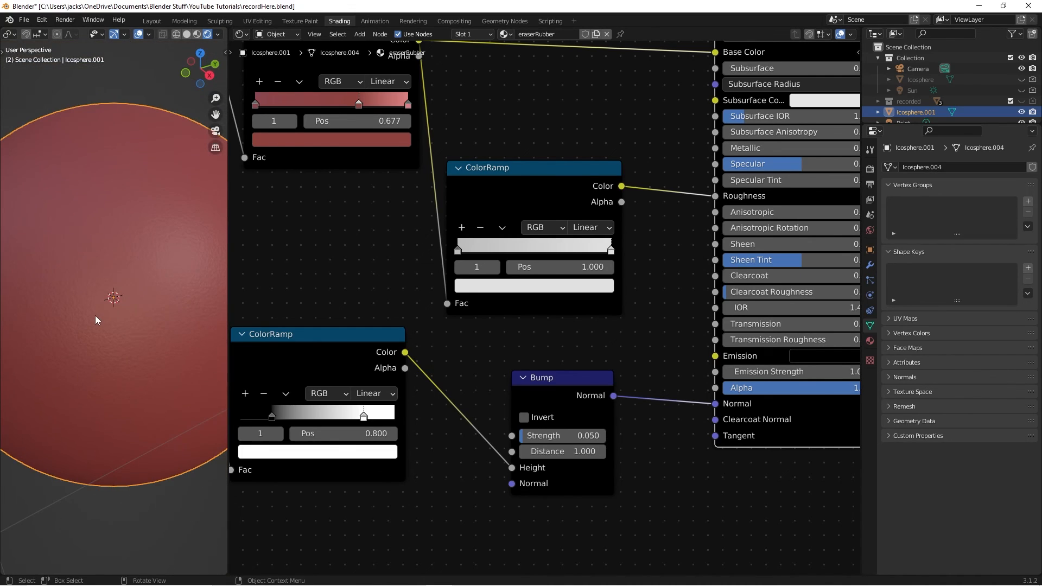
scroll(95, 314, "down", 7)
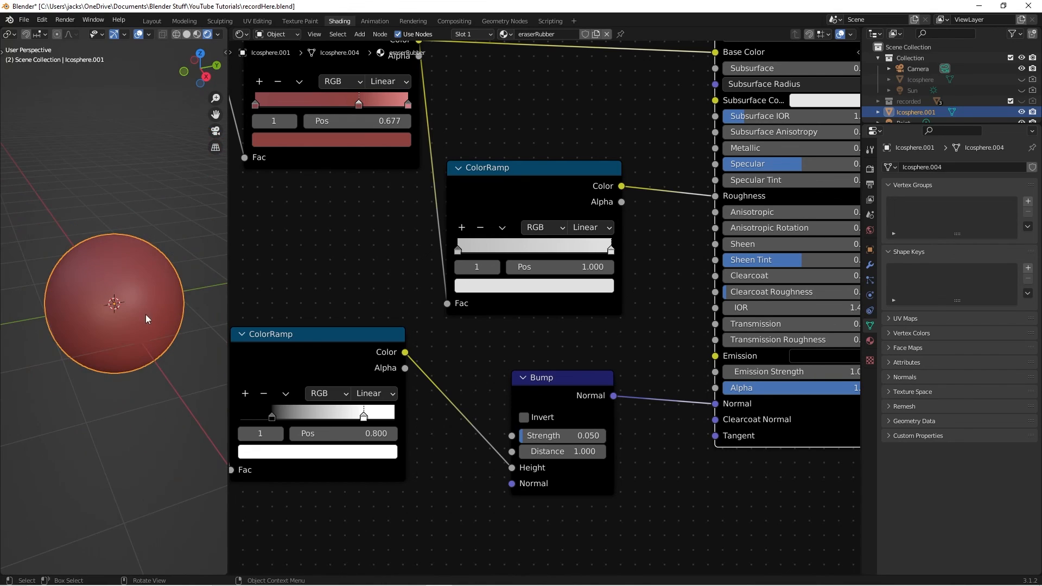